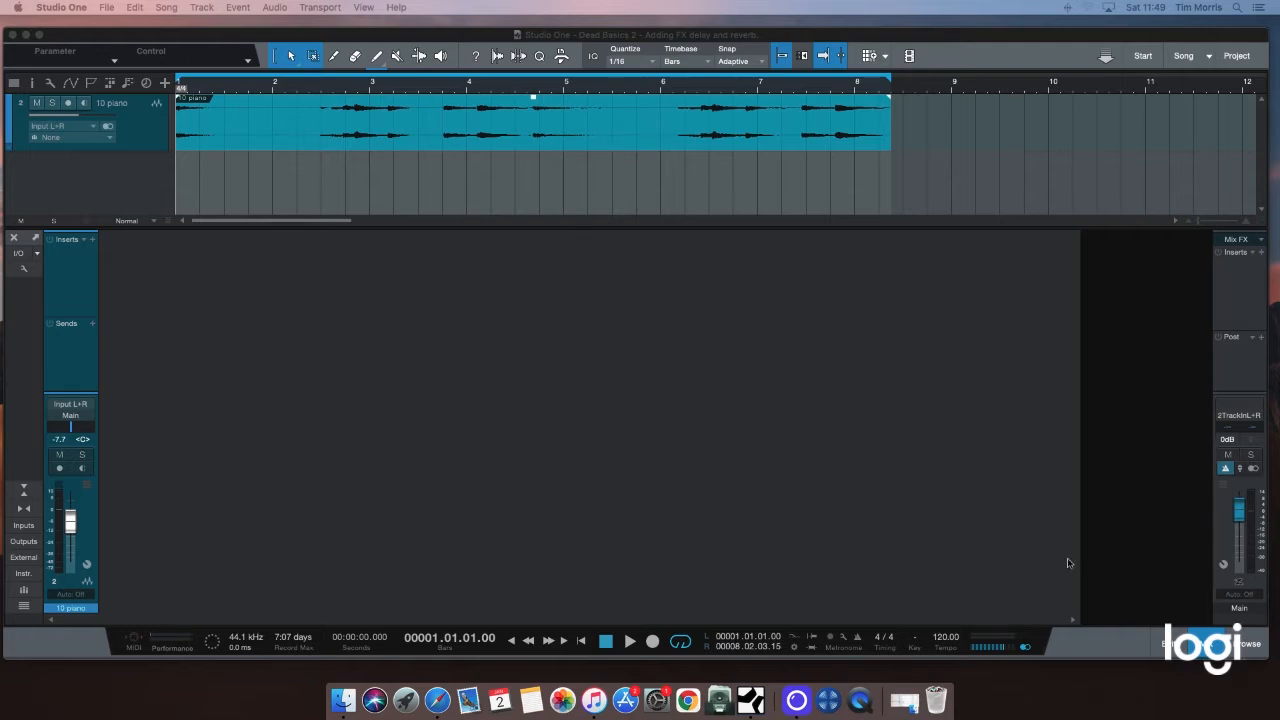
pyautogui.click(1248, 645)
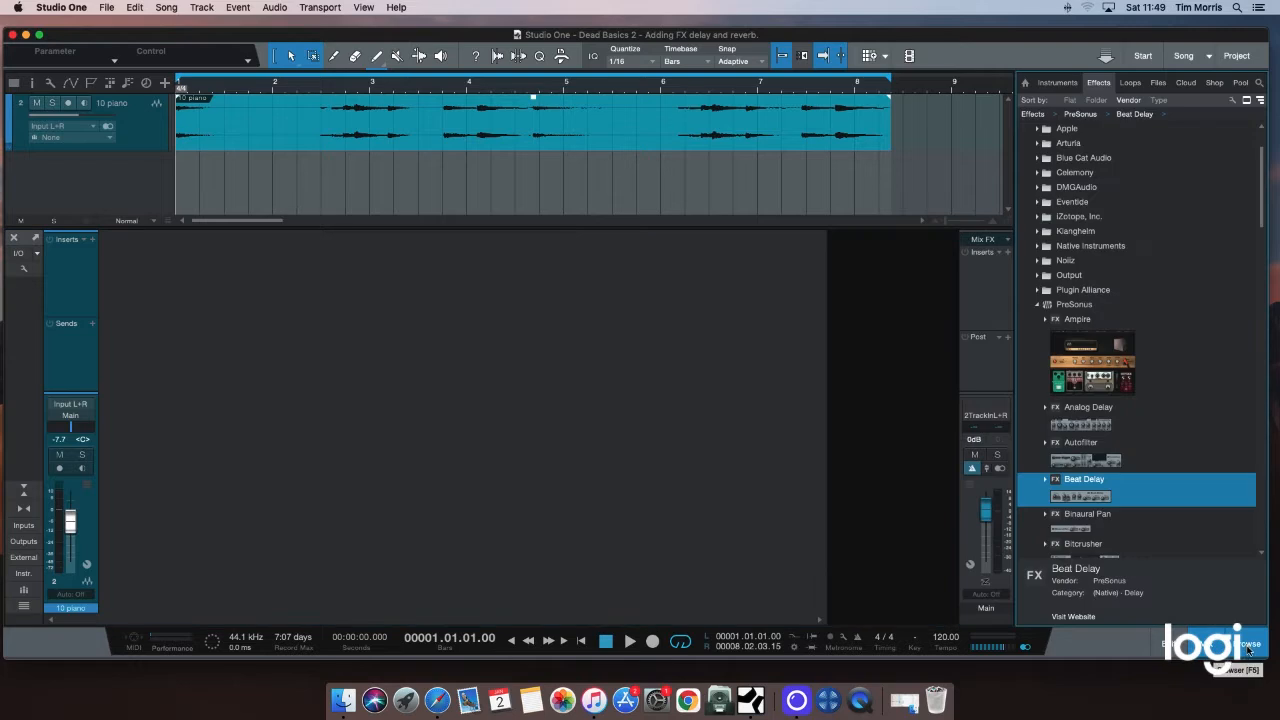
pyautogui.click(1248, 645)
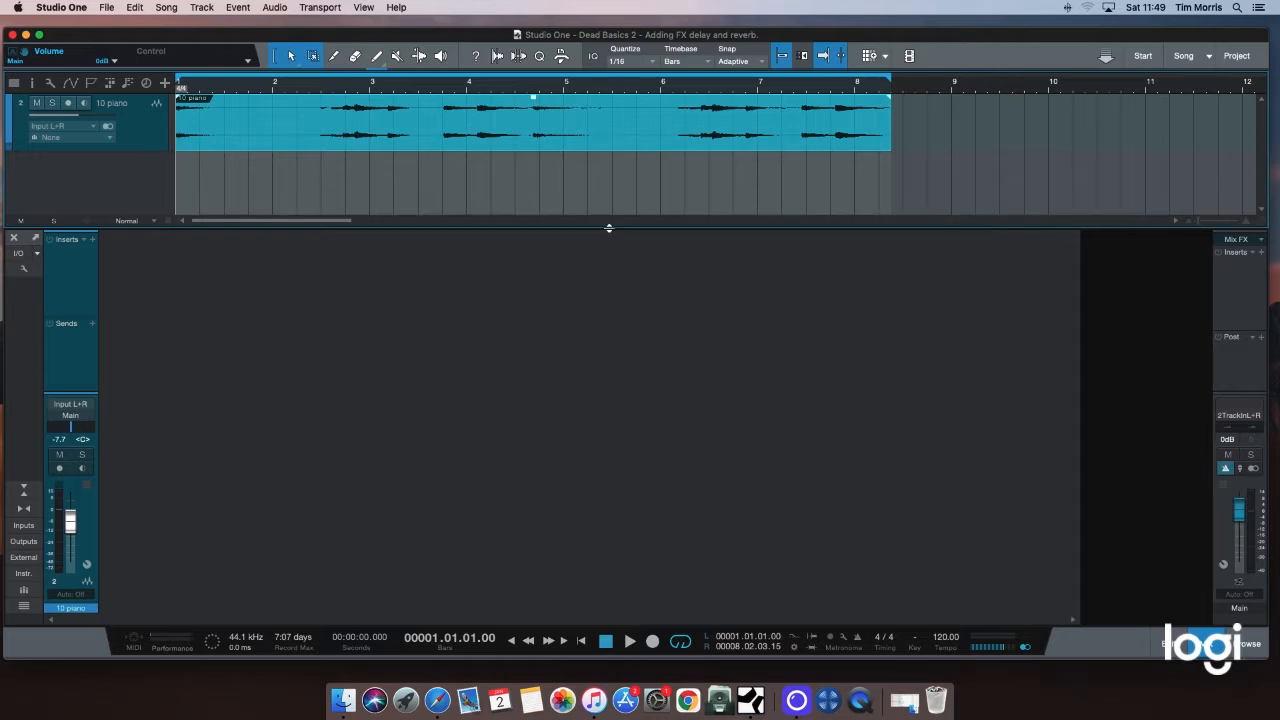
pyautogui.moveTo(609, 228); pyautogui.dragTo(609, 220)
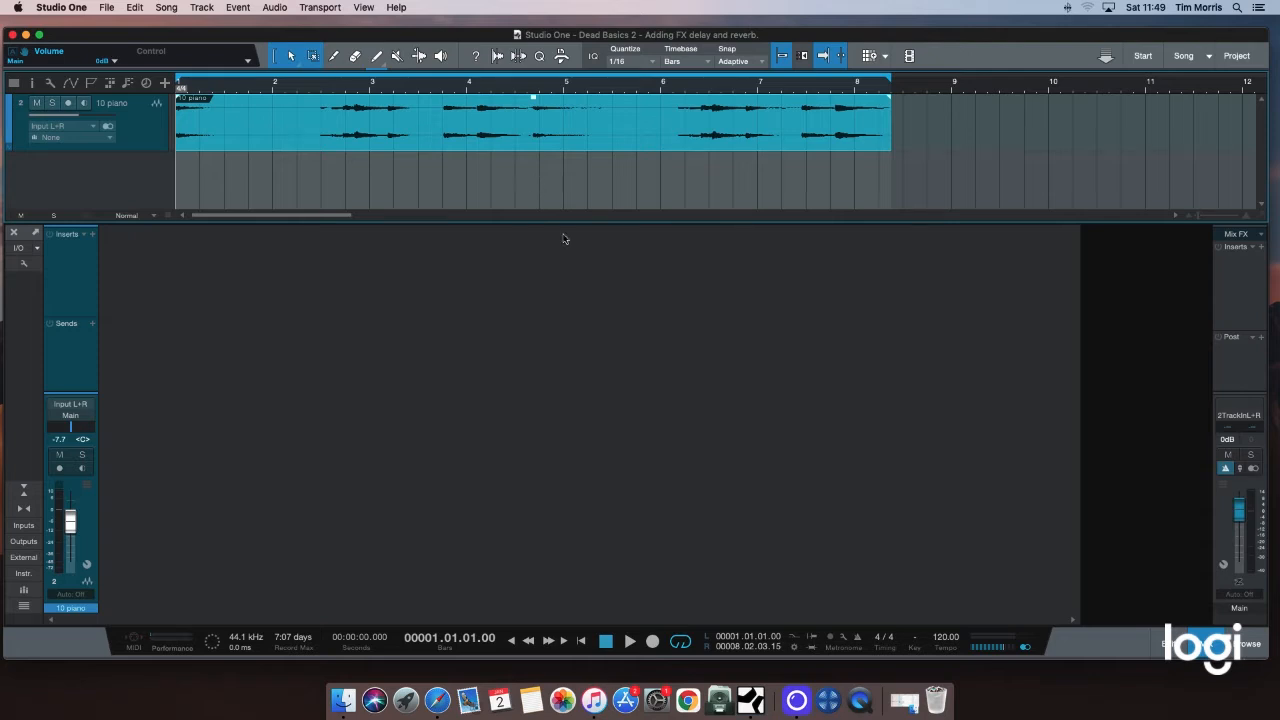
# Play back the dry piano track from the start of the song, stop it and return to the beginning.
pyautogui.press('space')
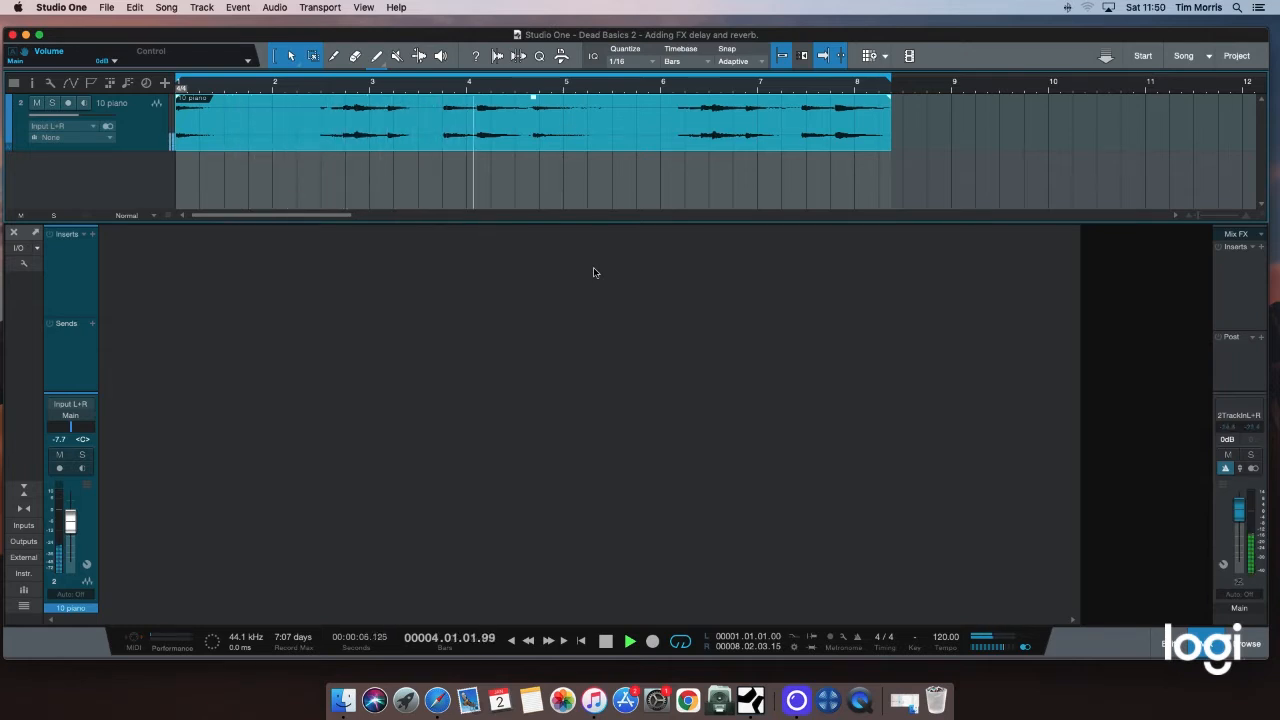
pyautogui.press('space')
pyautogui.press(',')
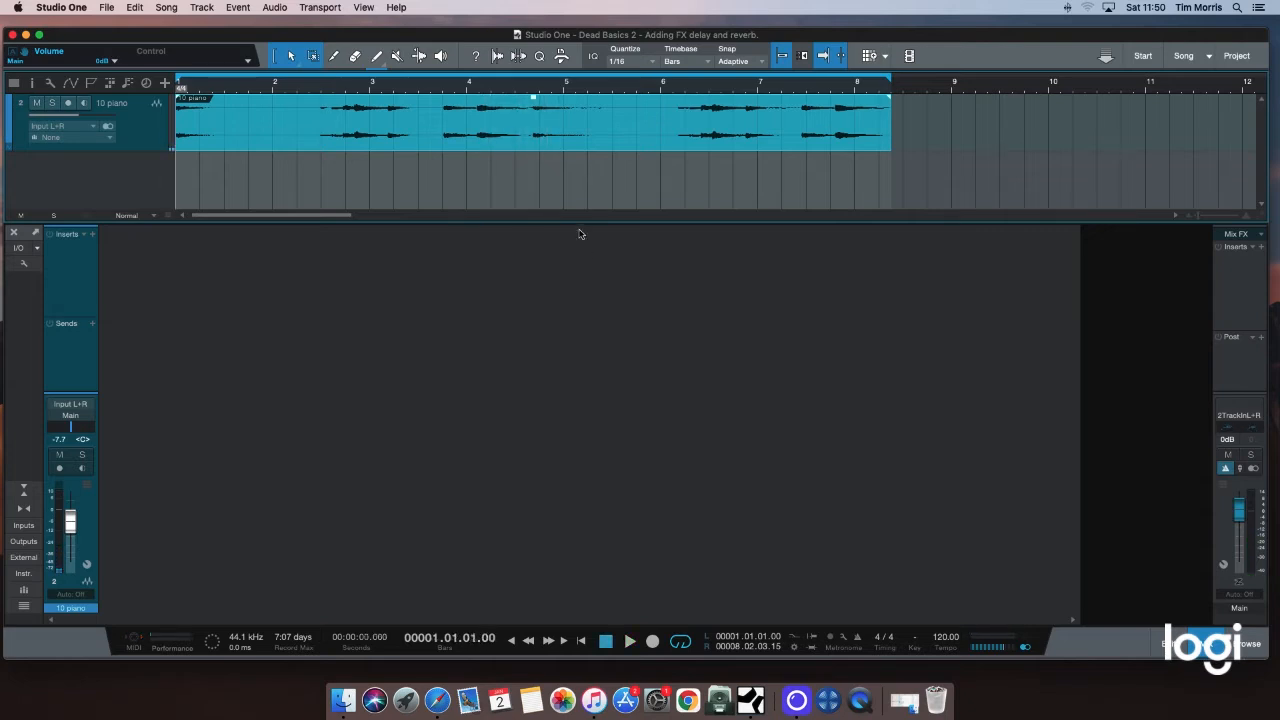
pyautogui.moveTo(580, 223); pyautogui.dragTo(581, 226)
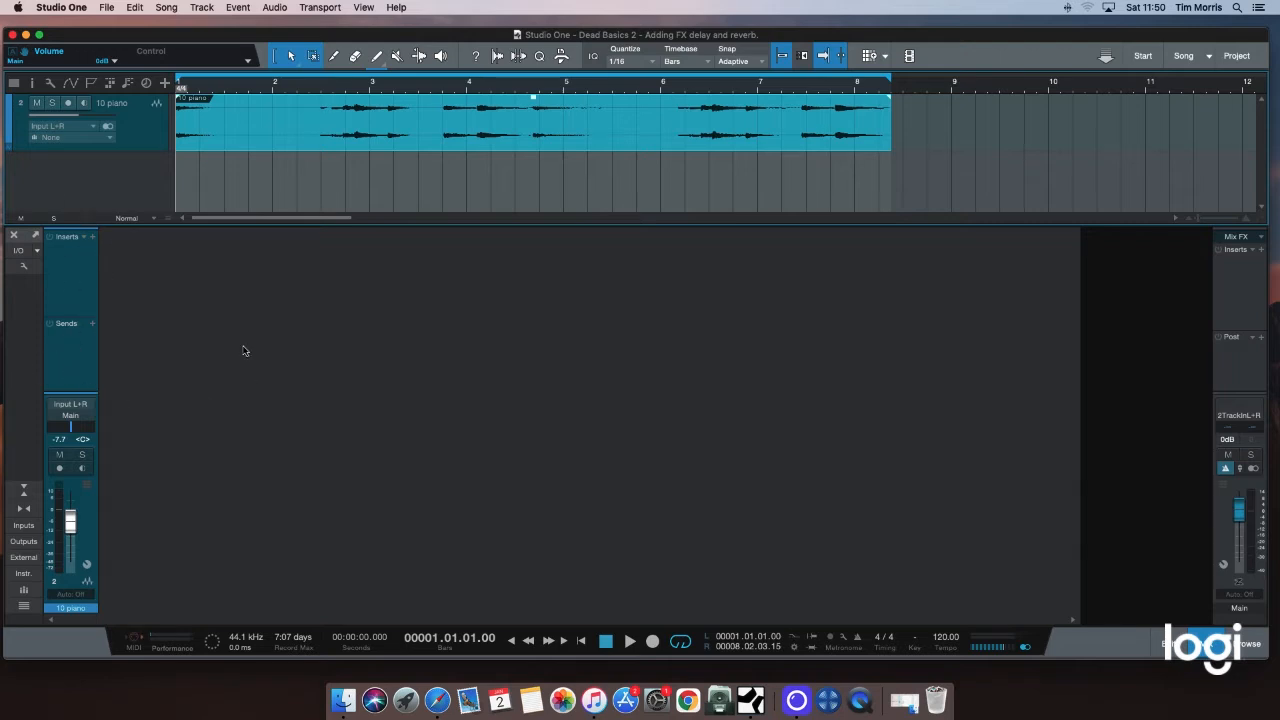
pyautogui.click(92, 237)
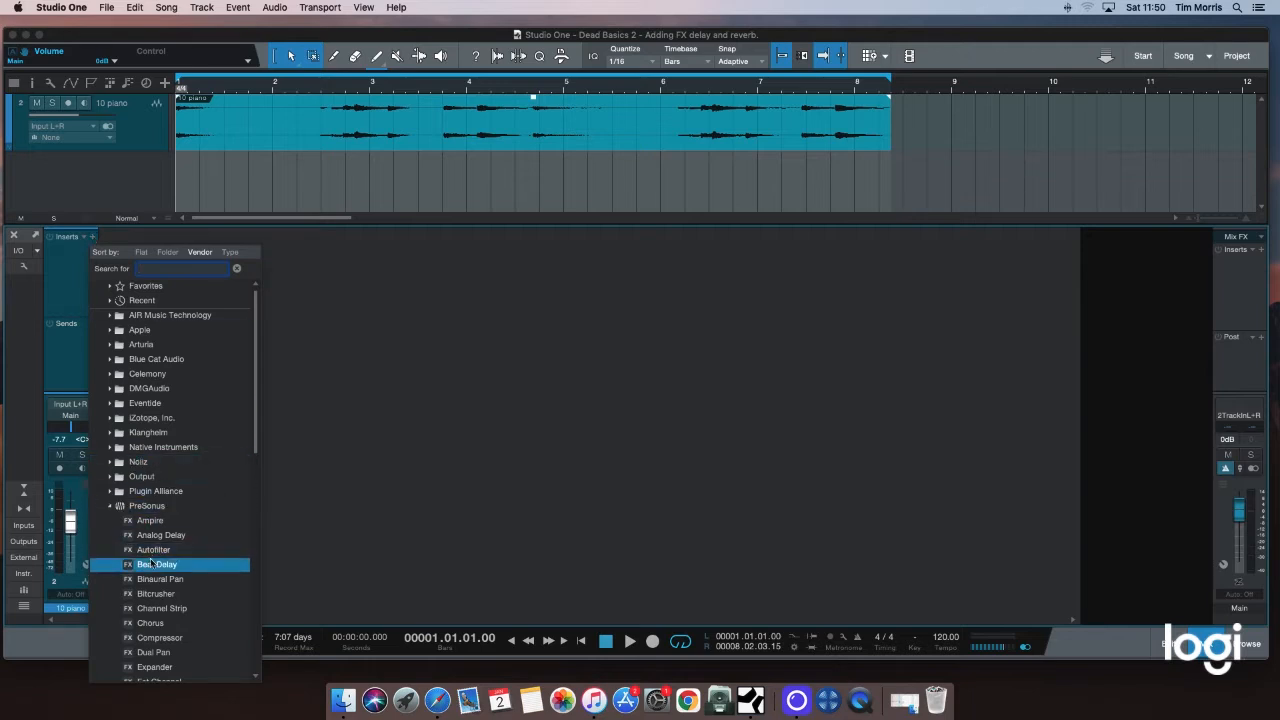
pyautogui.scroll(-5, 150, 490)
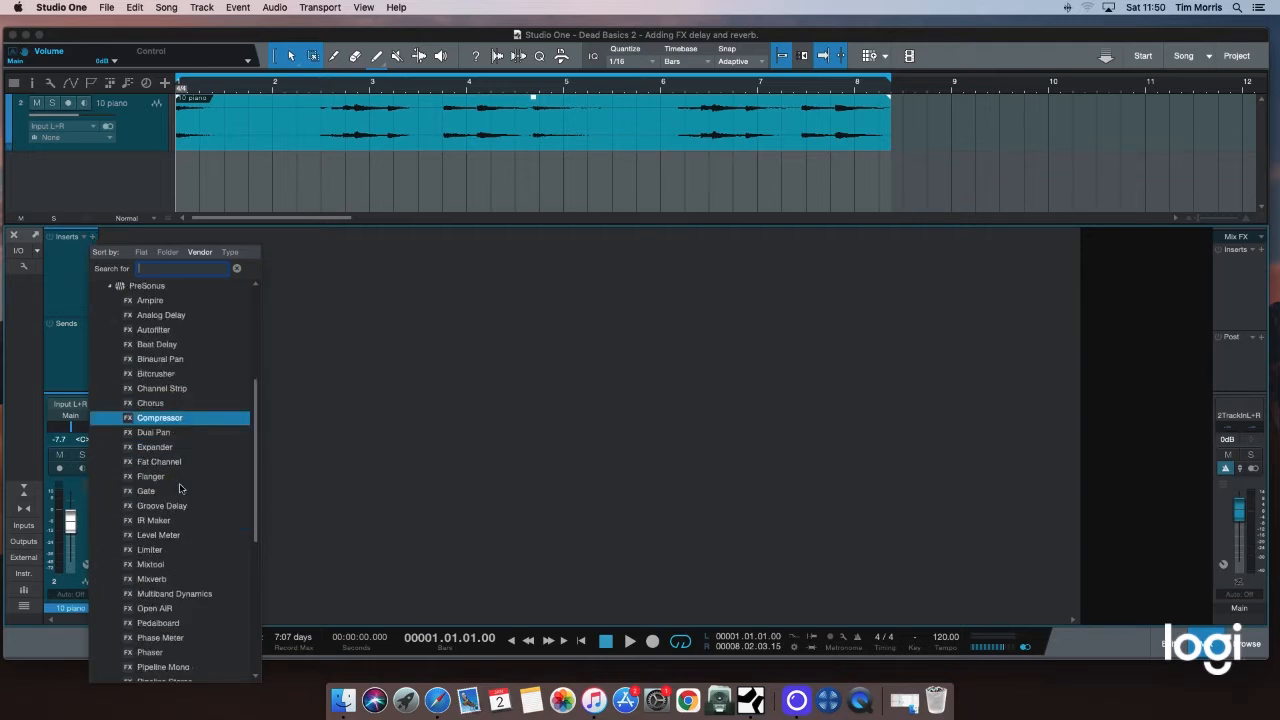
pyautogui.scroll(5, 181, 488)
pyautogui.click(389, 391)
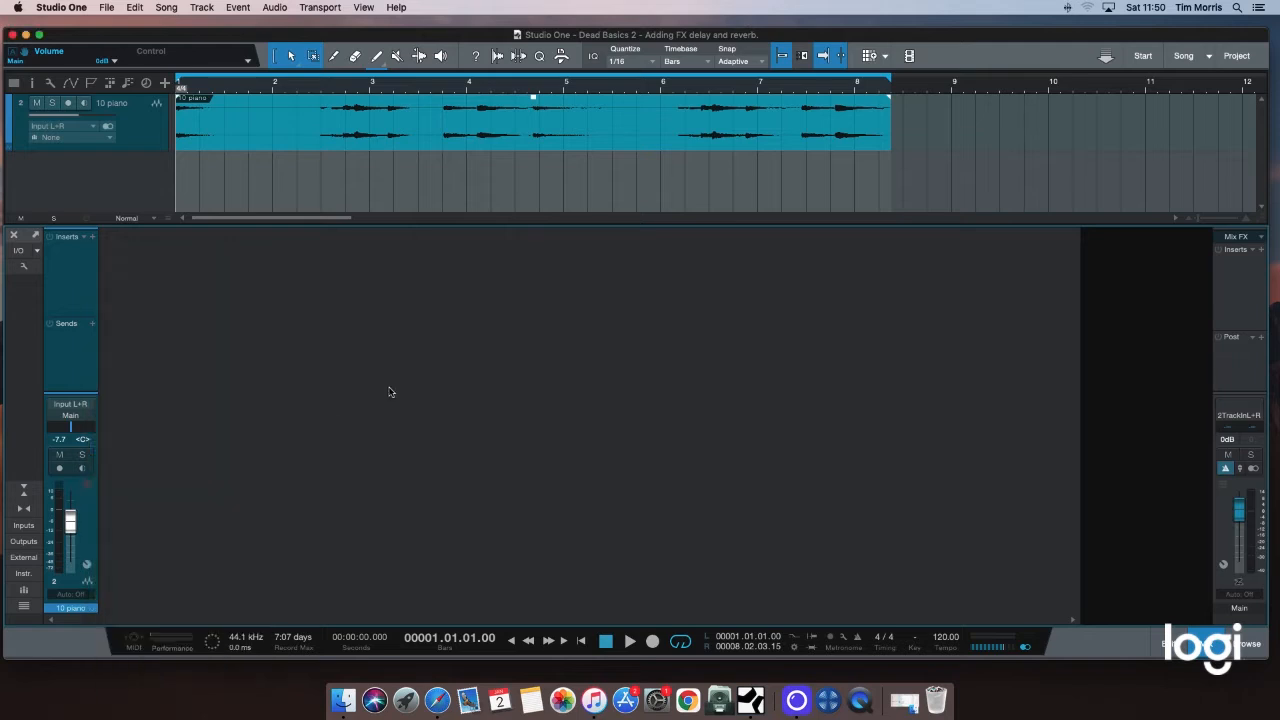
# Load the Grand Piano FX chain from the Instruments presets onto the piano channel, and remove all of its inserts again.
pyautogui.click(84, 238)
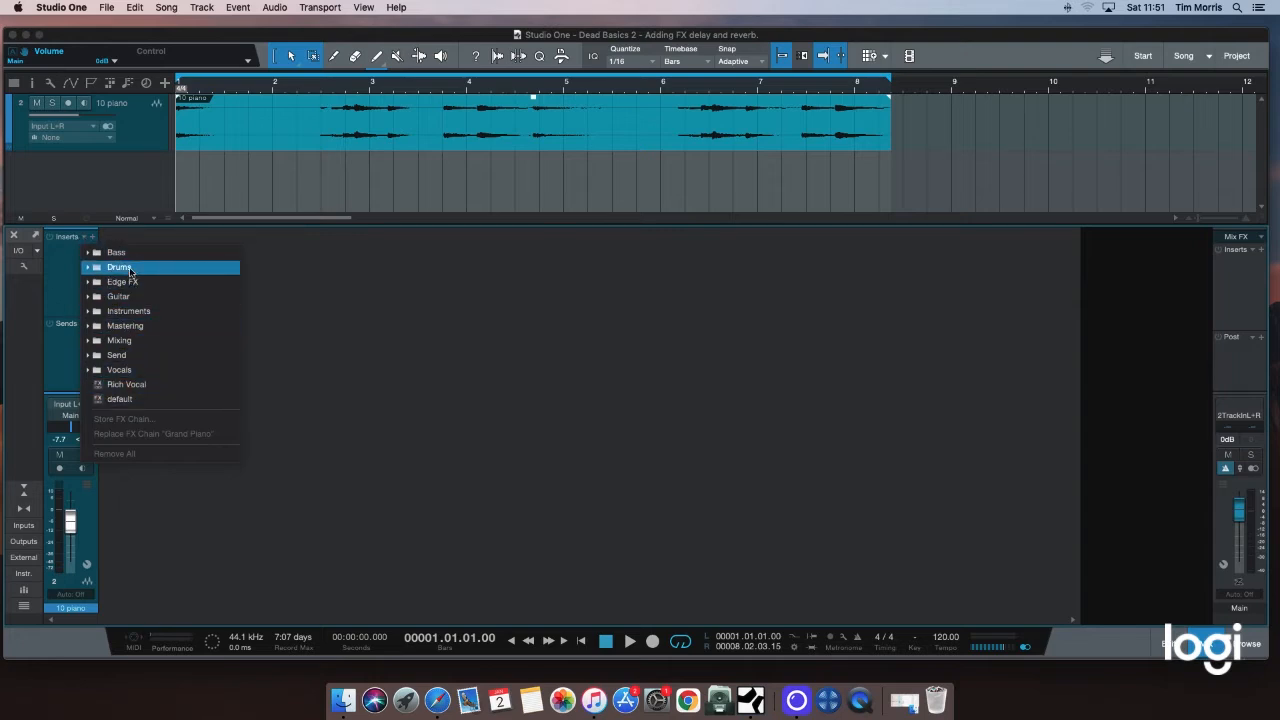
pyautogui.click(137, 369)
pyautogui.click(144, 252)
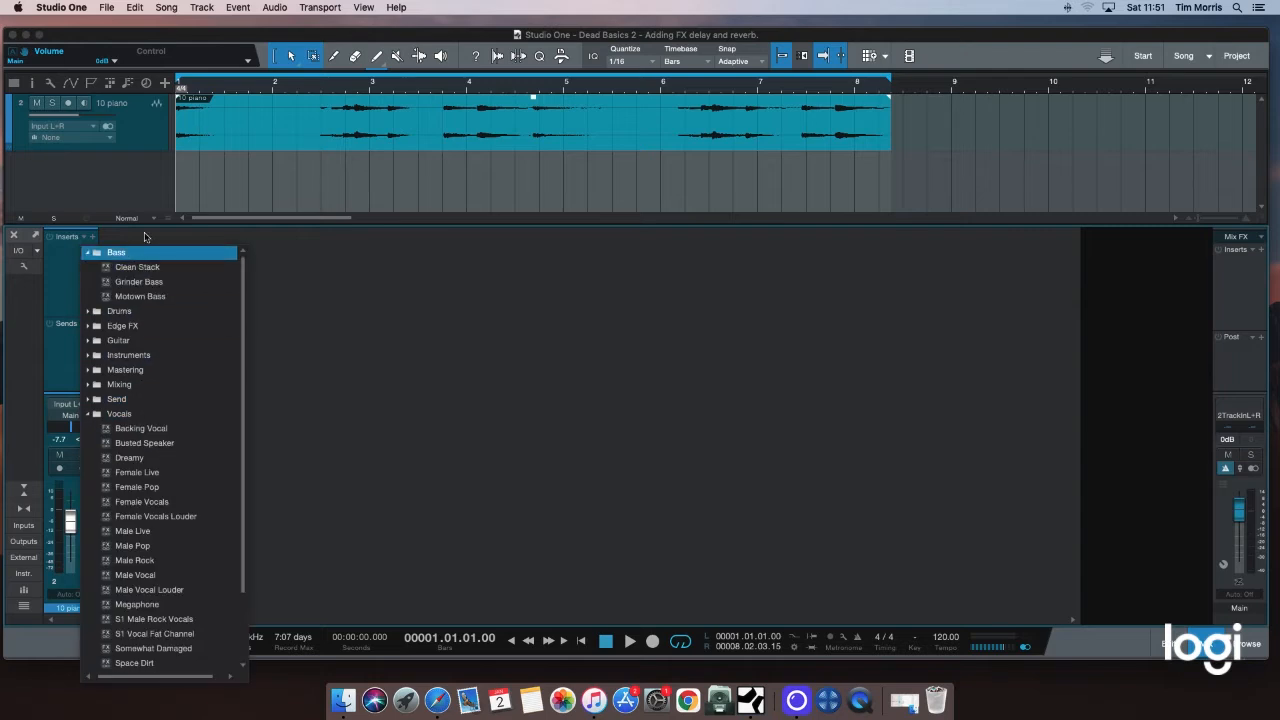
pyautogui.click(87, 254)
pyautogui.click(90, 370)
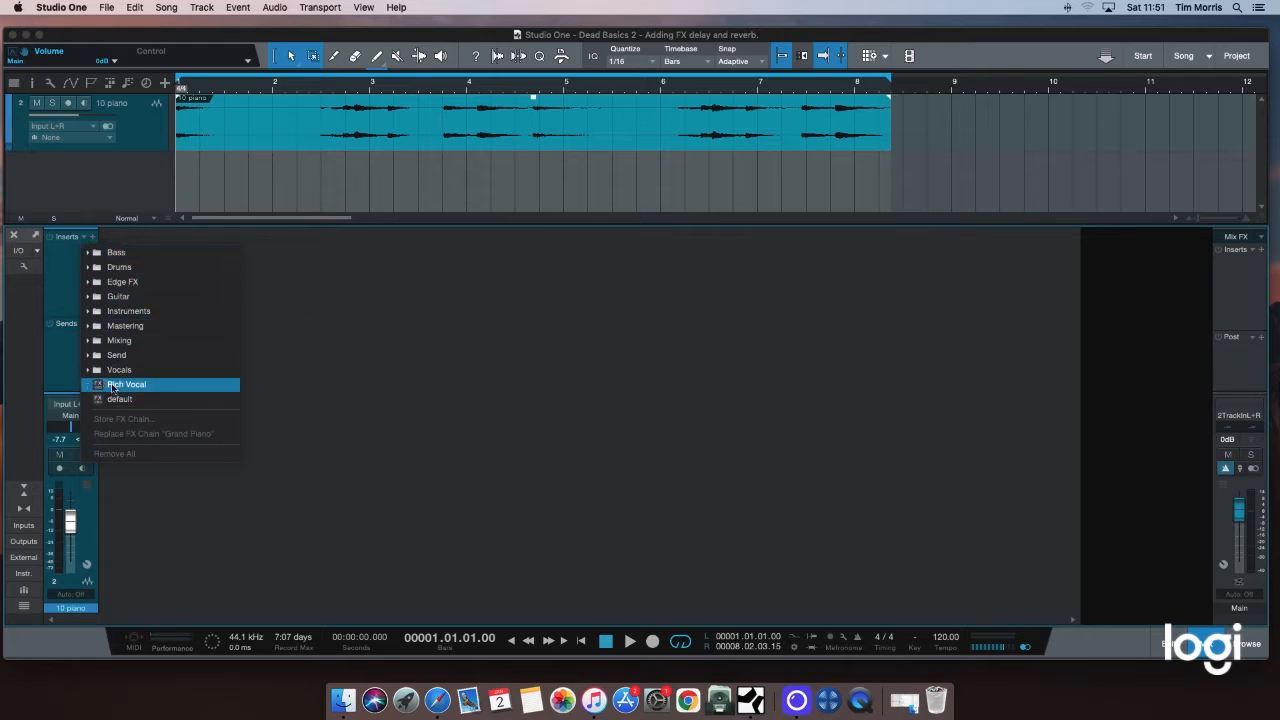
pyautogui.click(146, 256)
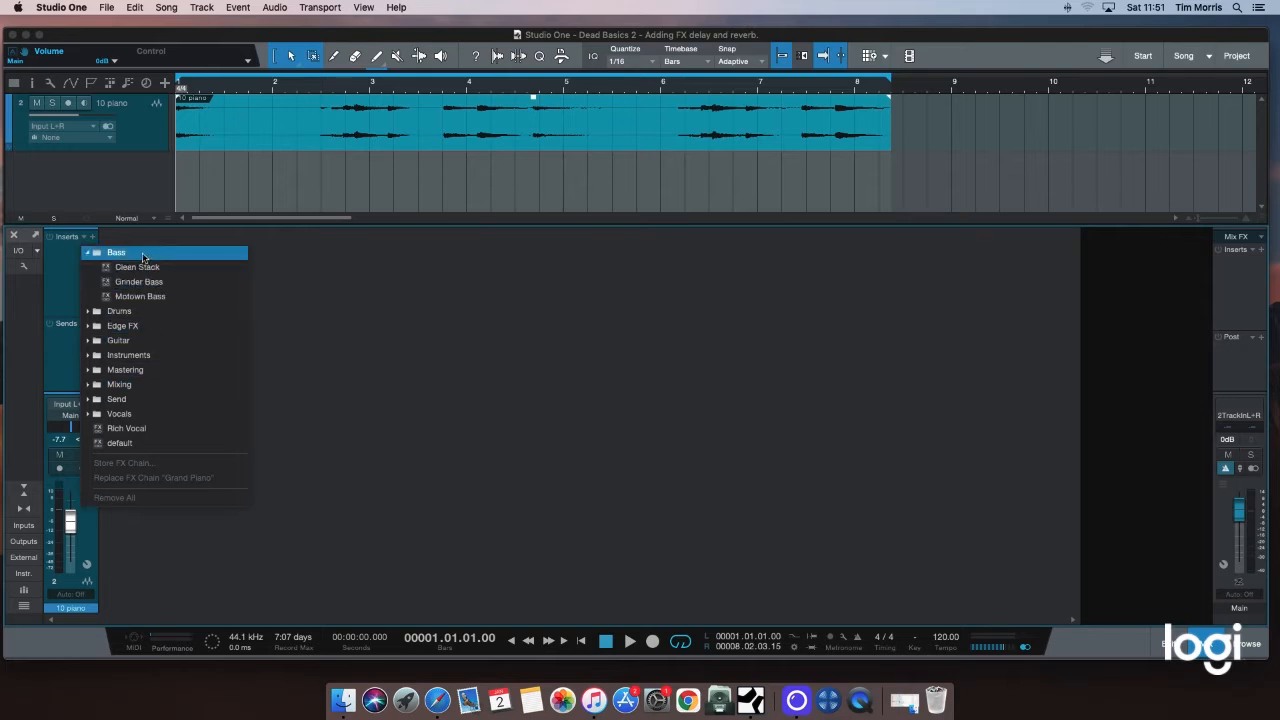
pyautogui.click(87, 254)
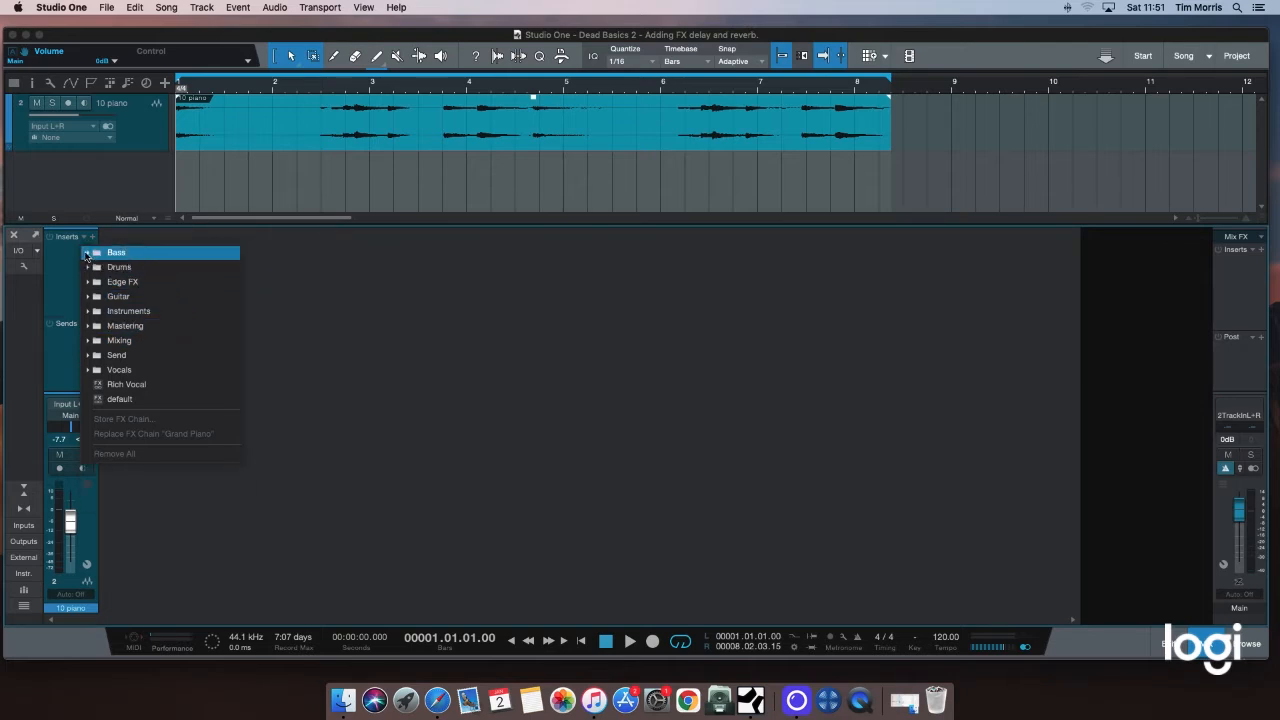
pyautogui.click(88, 312)
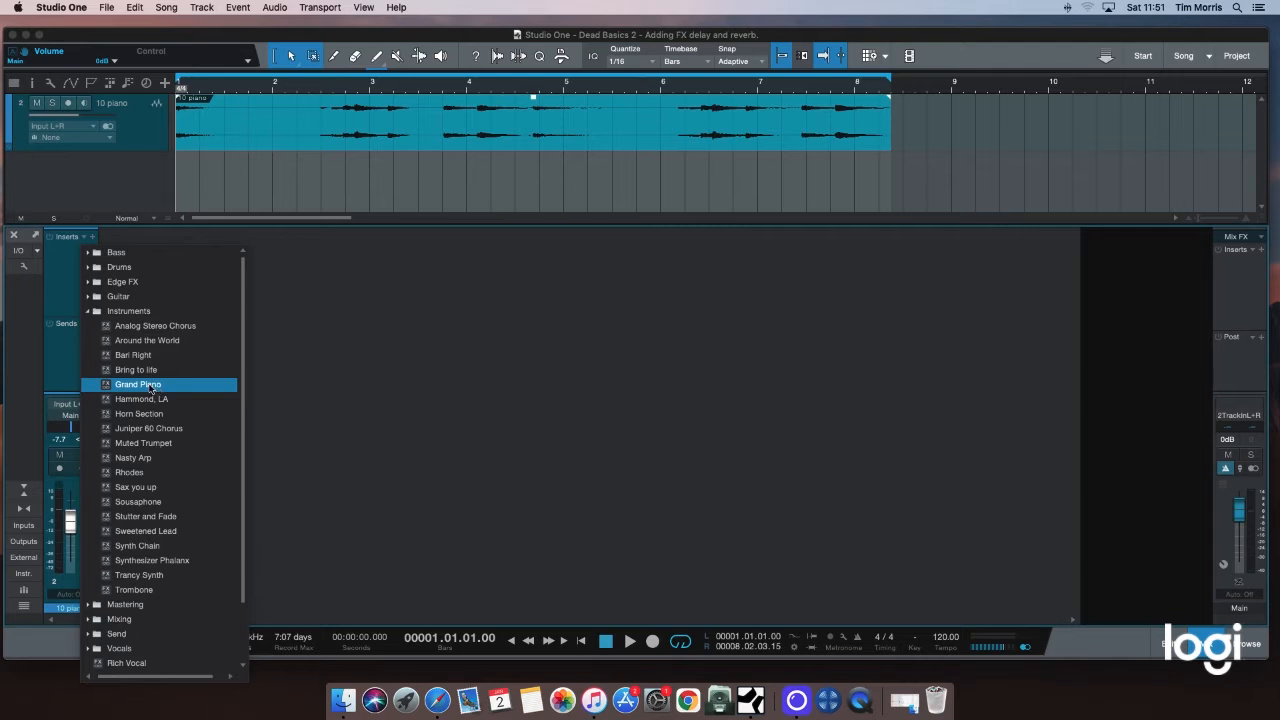
pyautogui.click(150, 388)
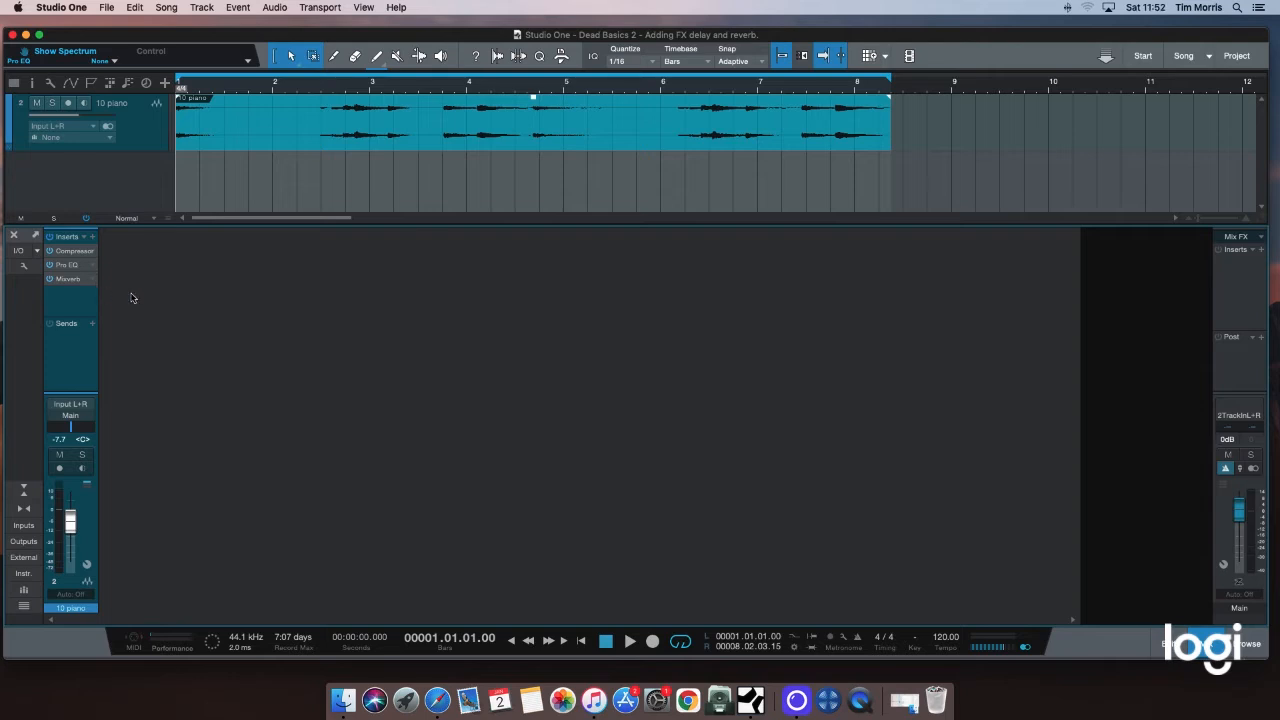
pyautogui.click(85, 239)
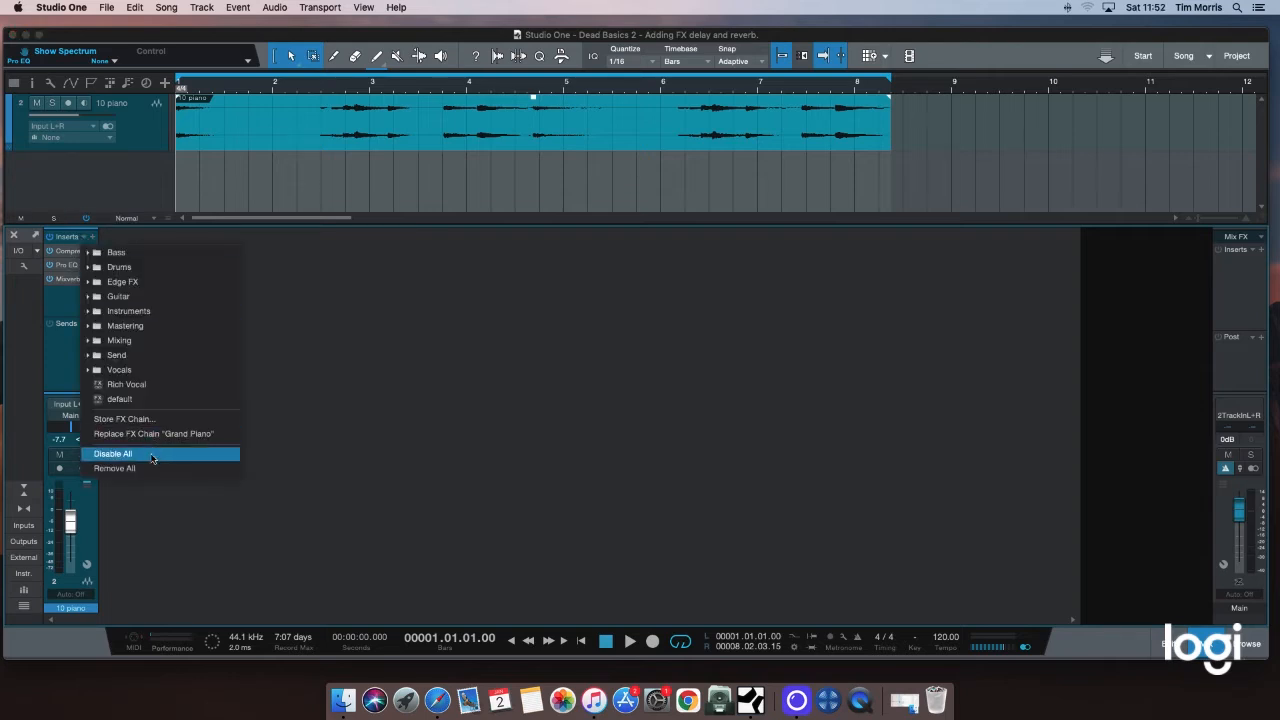
pyautogui.click(150, 465)
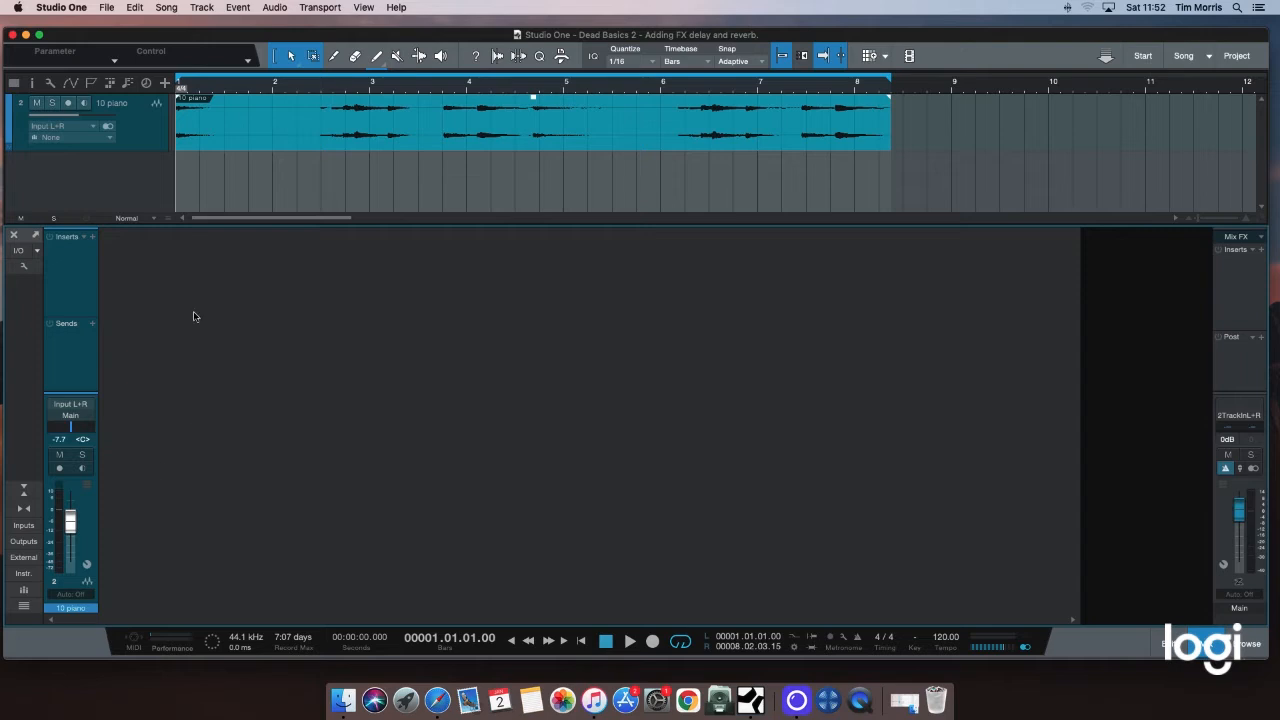
# Insert the PreSonus Beat Delay effect on the piano channel and close its editor window.
pyautogui.click(92, 237)
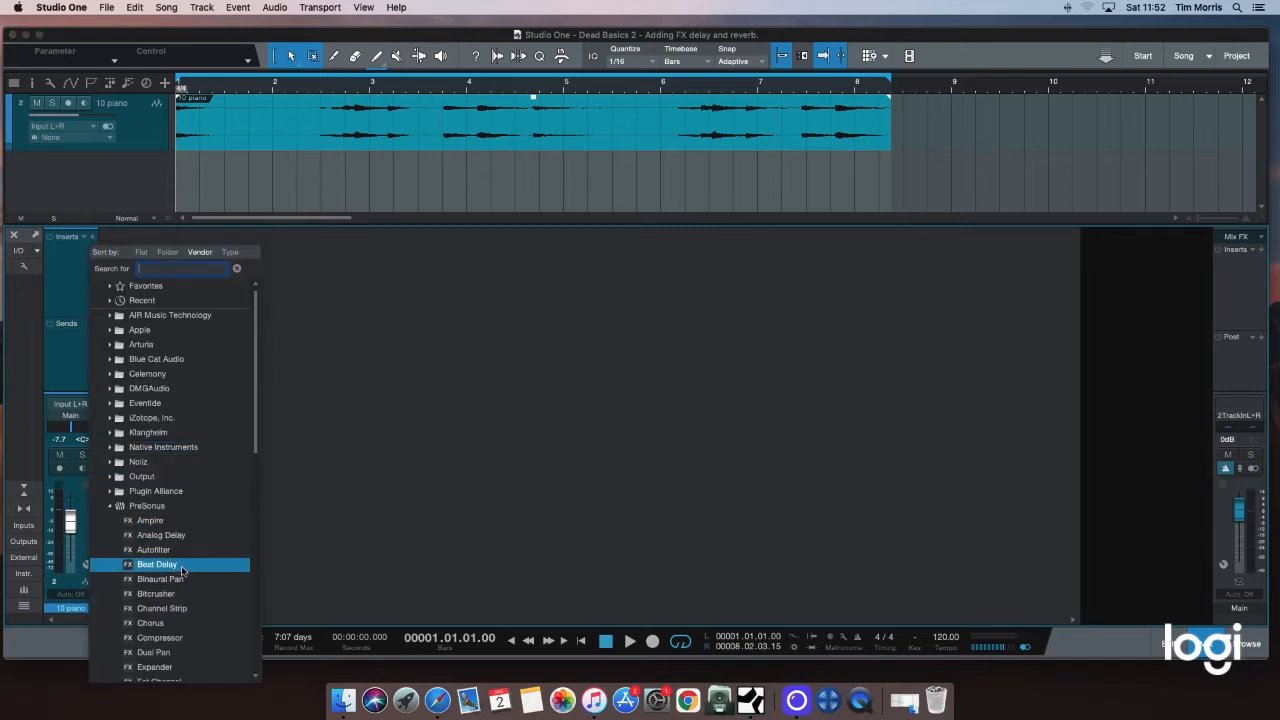
pyautogui.click(182, 569)
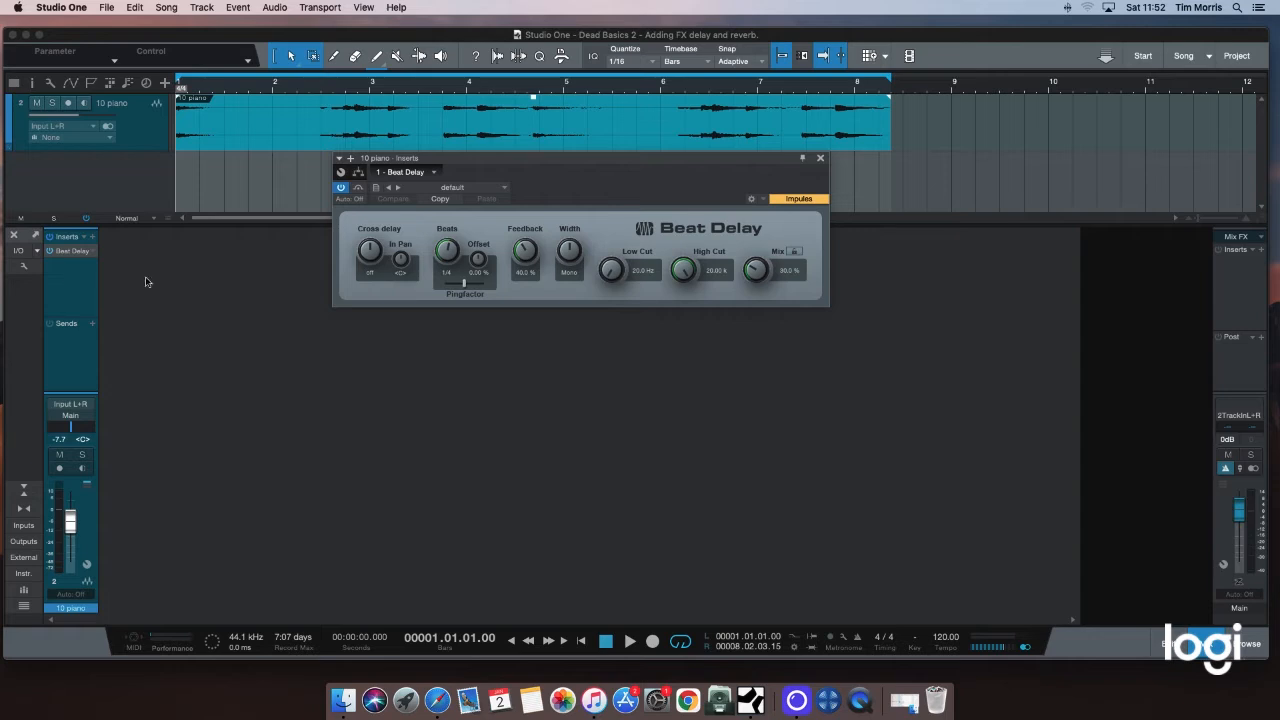
pyautogui.click(821, 161)
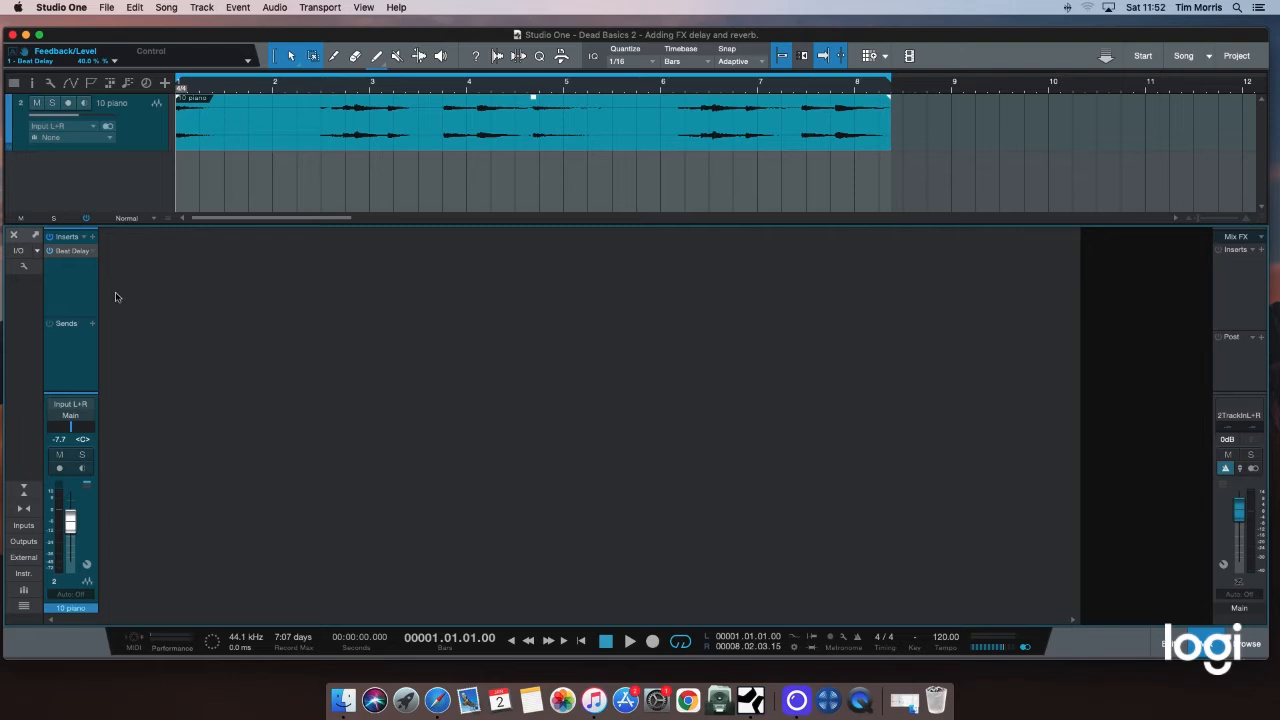
# Add a second Beat Delay to the piano channel from the effects browser, and remove that duplicate insert.
pyautogui.click(1252, 648)
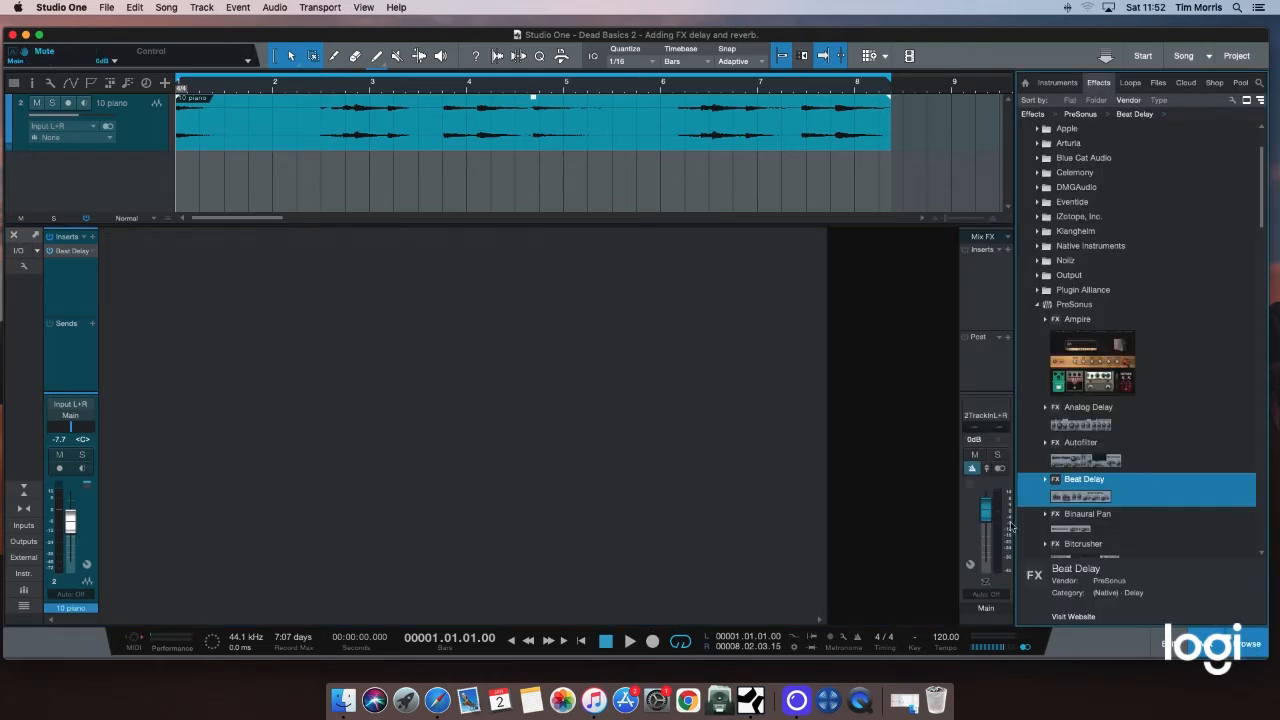
pyautogui.moveTo(1109, 497); pyautogui.dragTo(74, 288)
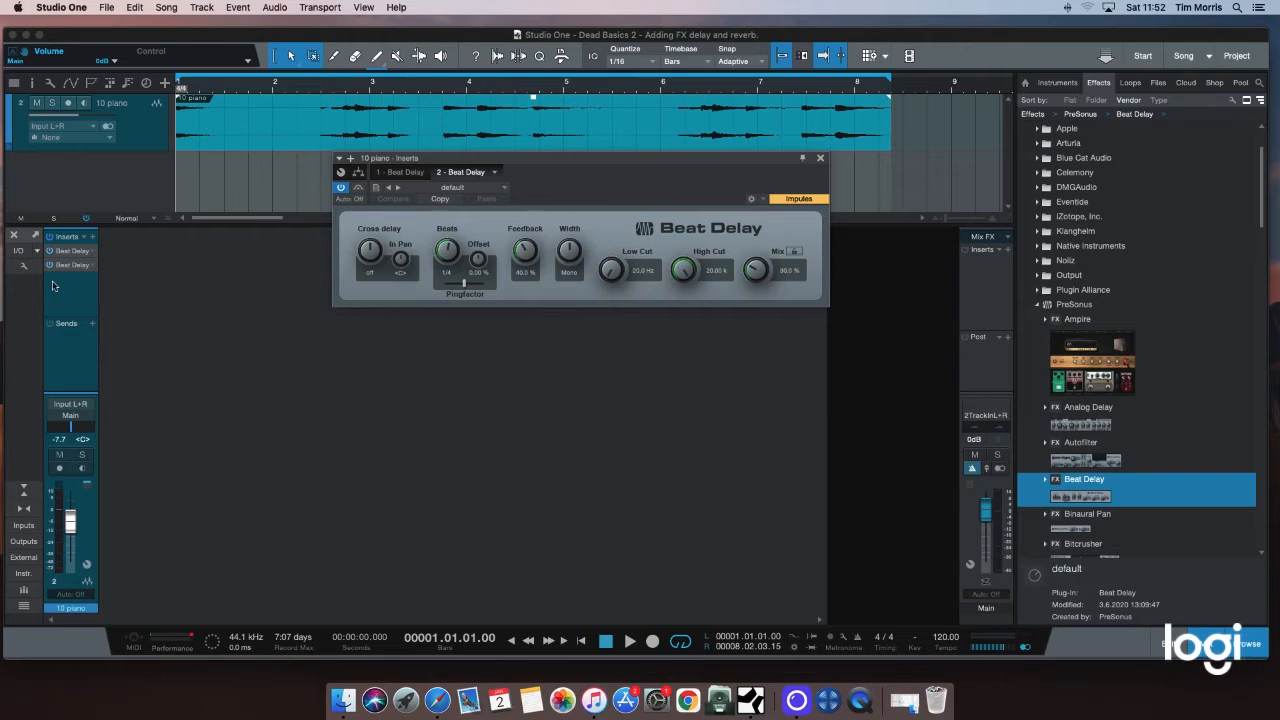
pyautogui.click(820, 160)
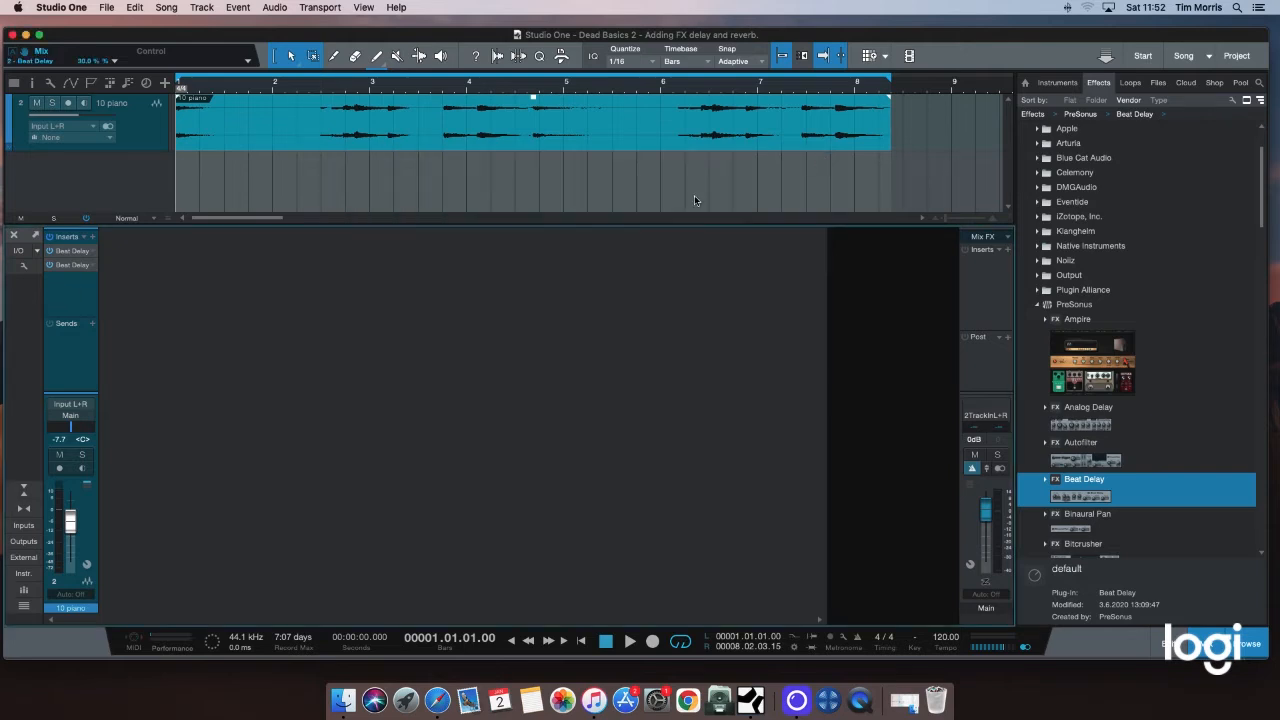
pyautogui.click(92, 268)
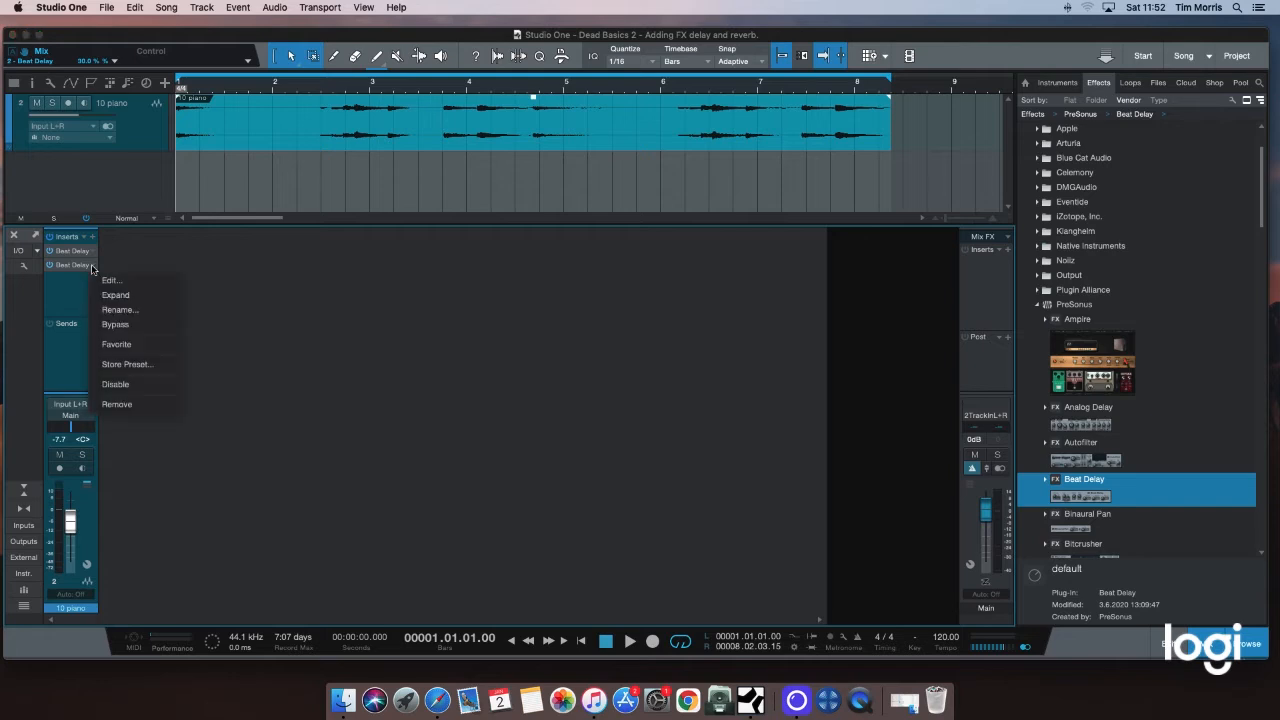
pyautogui.click(153, 406)
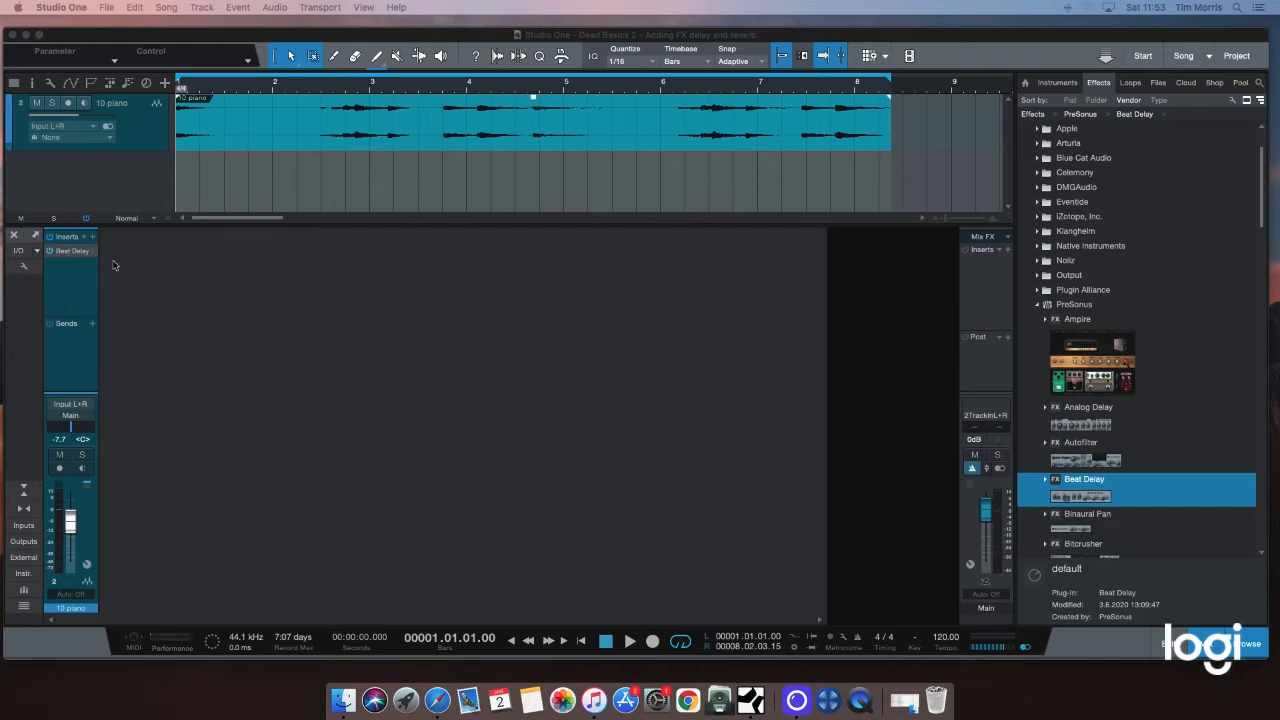
# Open the piano channel's Beat Delay editor over the empty mixer area and deactivate the effect.
pyautogui.click(74, 251)
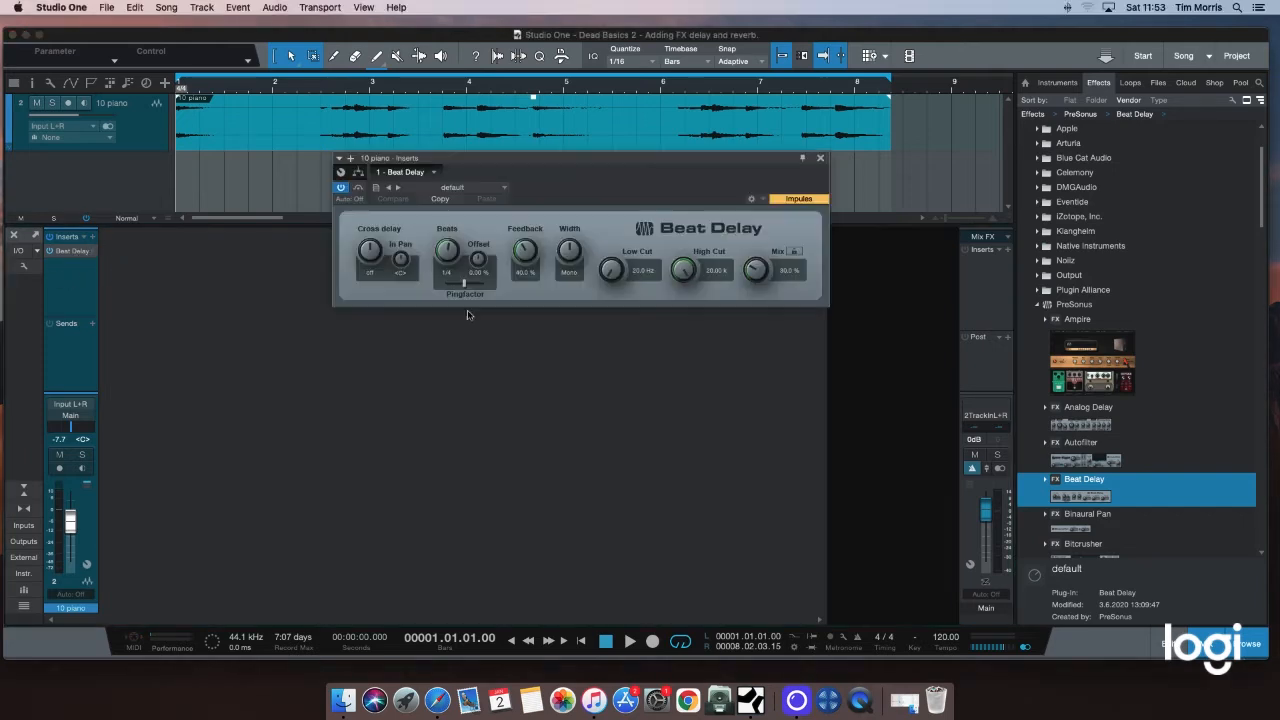
pyautogui.moveTo(564, 163); pyautogui.dragTo(487, 268)
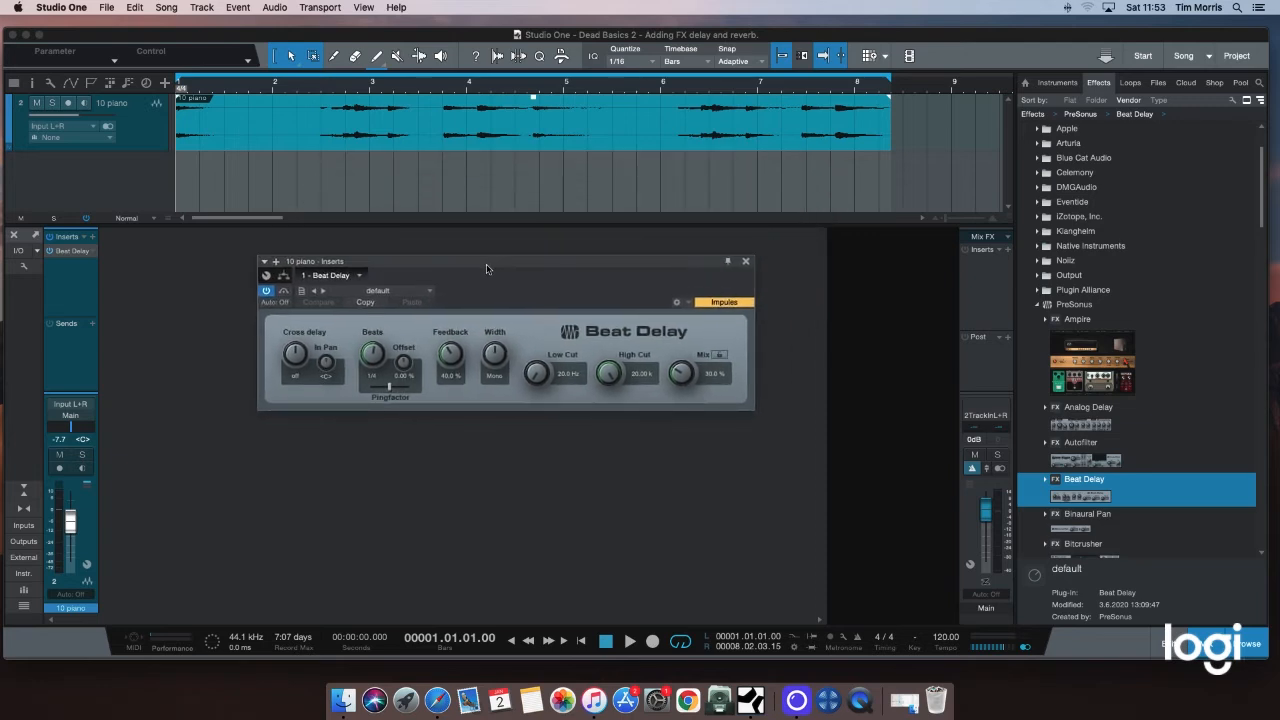
pyautogui.click(50, 252)
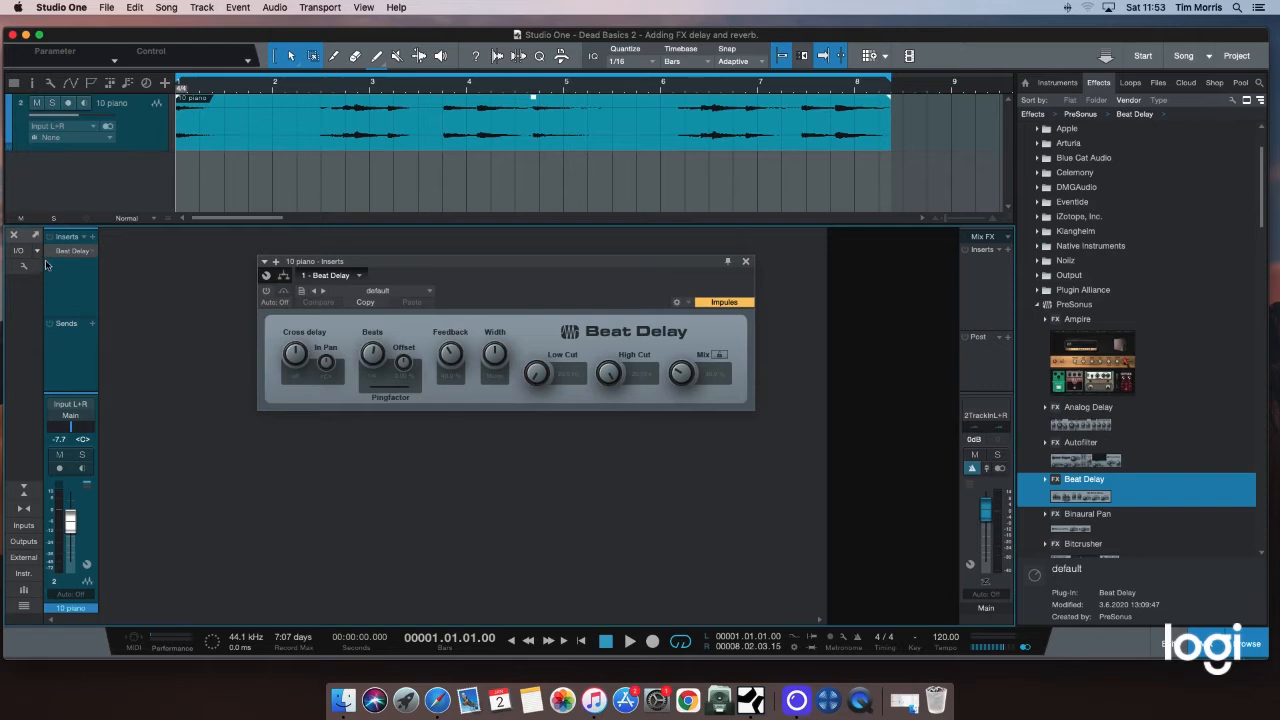
pyautogui.click(50, 253)
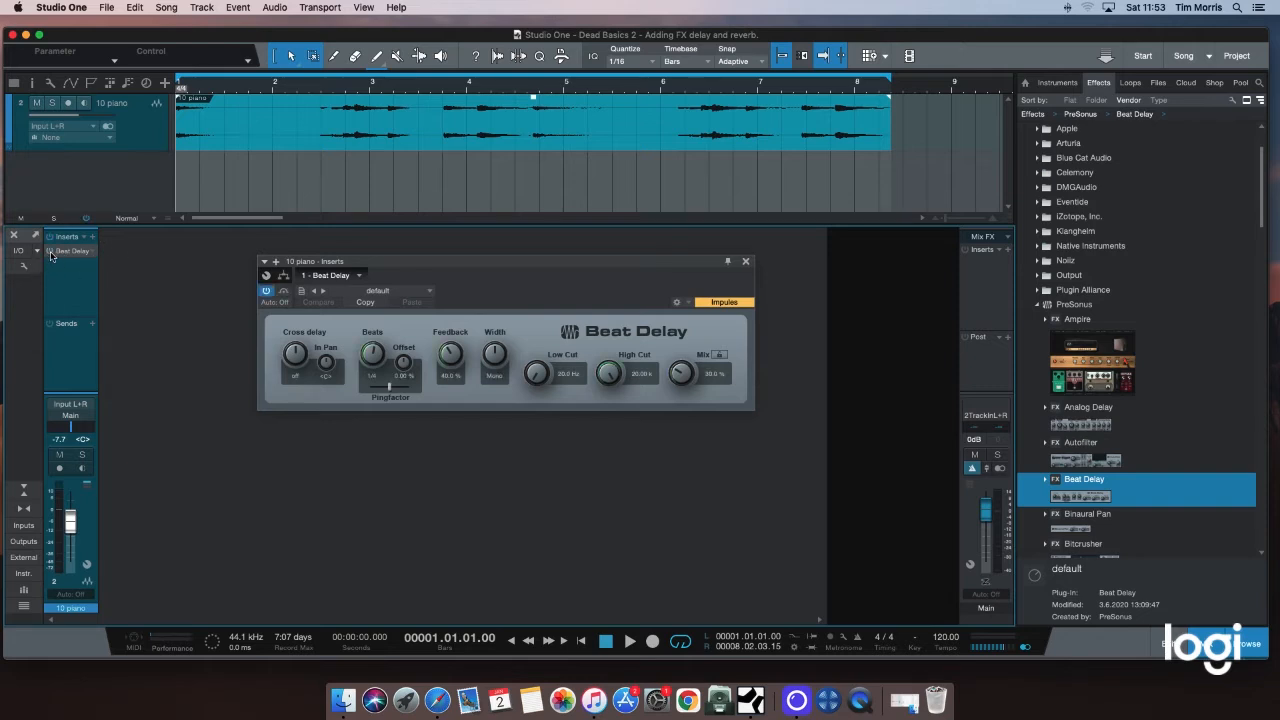
pyautogui.click(266, 290)
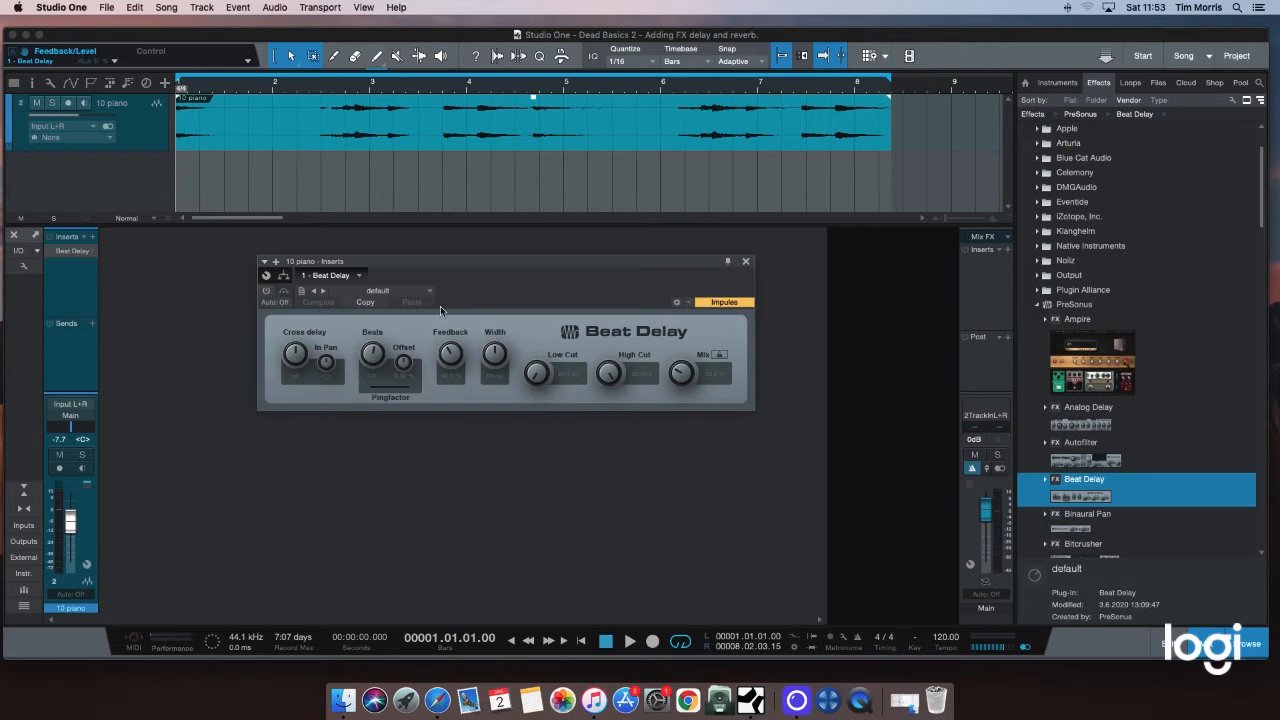
pyautogui.moveTo(512, 264); pyautogui.dragTo(486, 253)
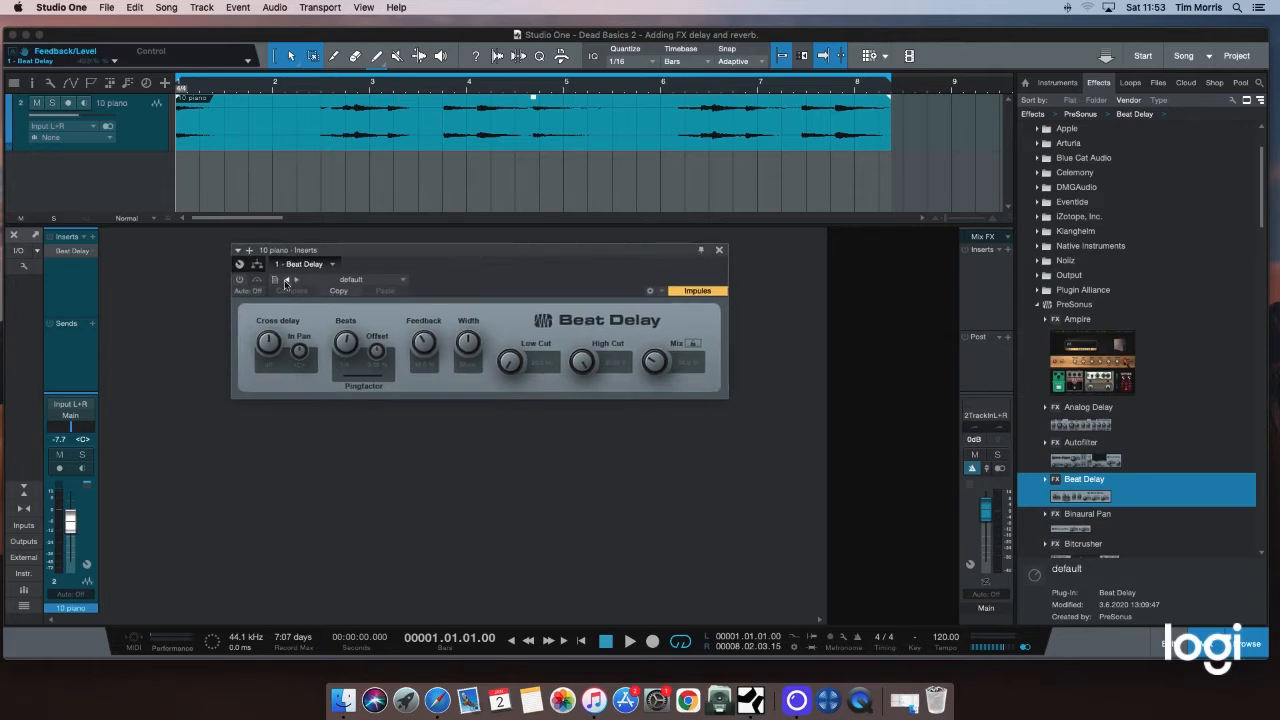
# Reactivate the Beat Delay to try its bypass on and off, and deactivate the effect again.
pyautogui.click(240, 280)
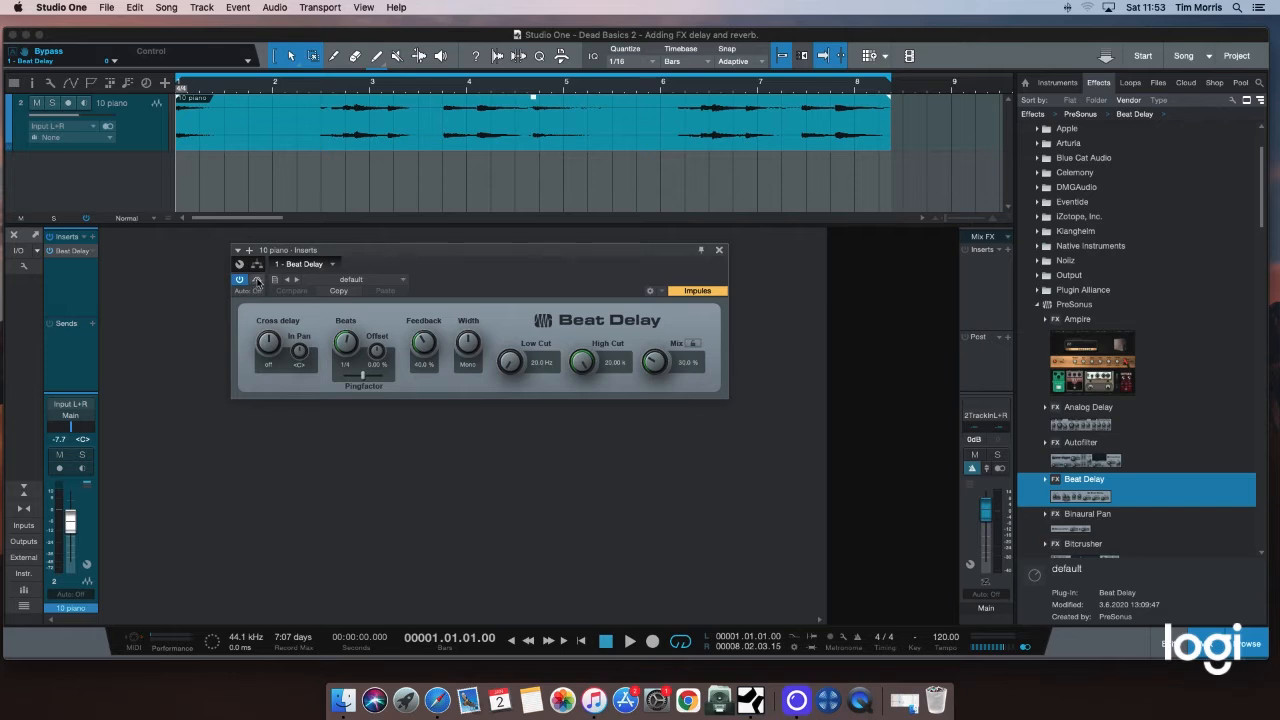
pyautogui.click(257, 281)
pyautogui.click(257, 280)
pyautogui.click(240, 280)
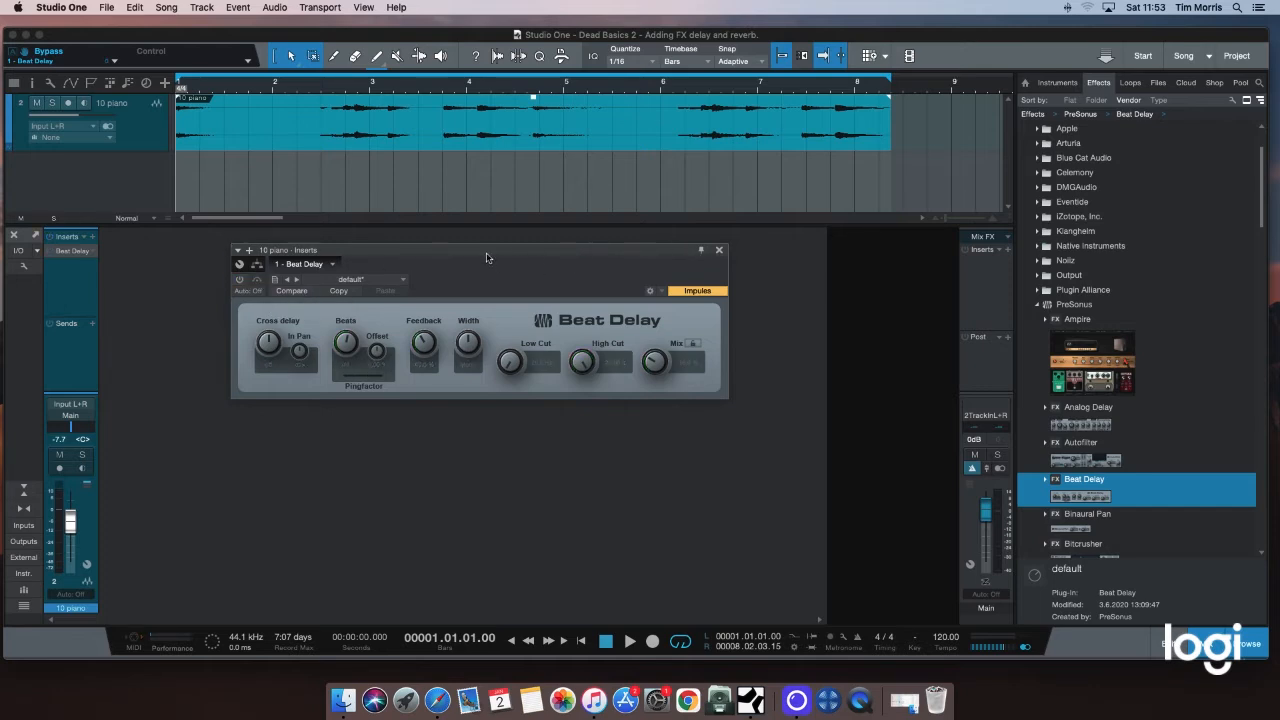
pyautogui.moveTo(487, 258); pyautogui.dragTo(499, 262)
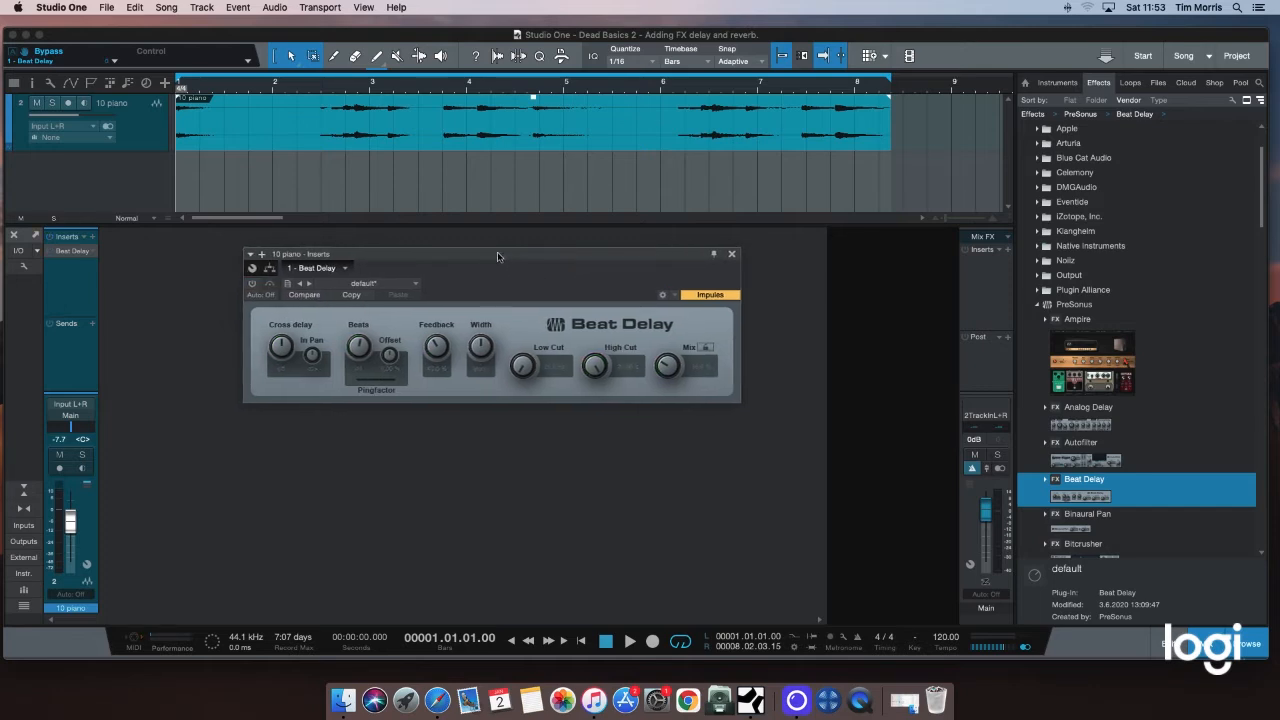
# Reactivate the Beat Delay on the piano channel and try switching all of the channel's inserts off and on together.
pyautogui.click(50, 251)
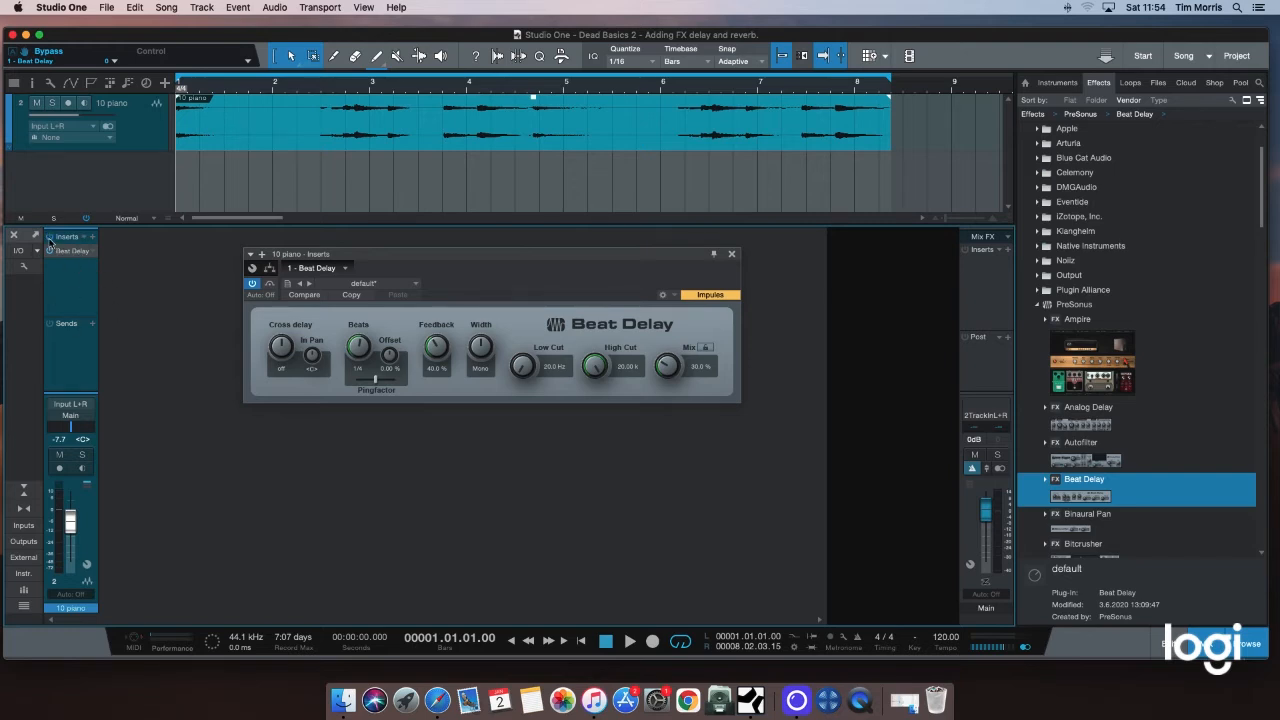
pyautogui.click(49, 239)
pyautogui.click(49, 239)
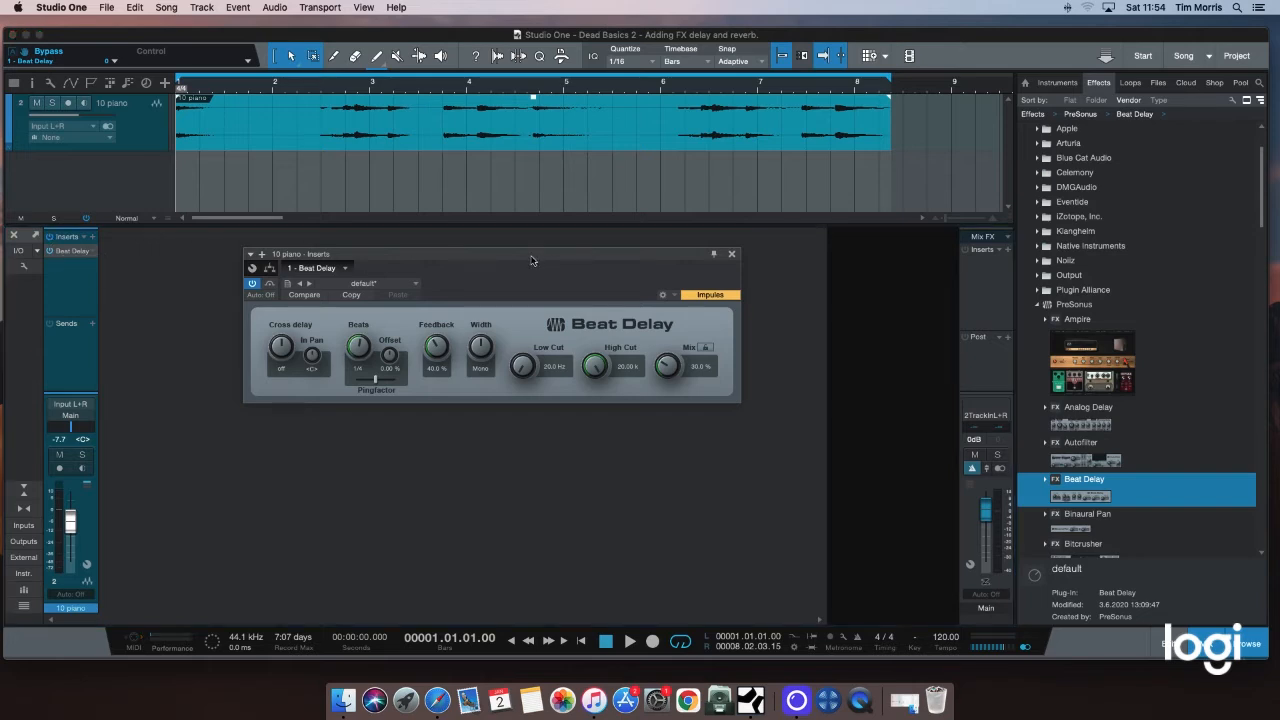
# Move the Beat Delay editor up over the arrangement and play the piano track to hear the active delay.
pyautogui.moveTo(535, 258); pyautogui.dragTo(518, 260)
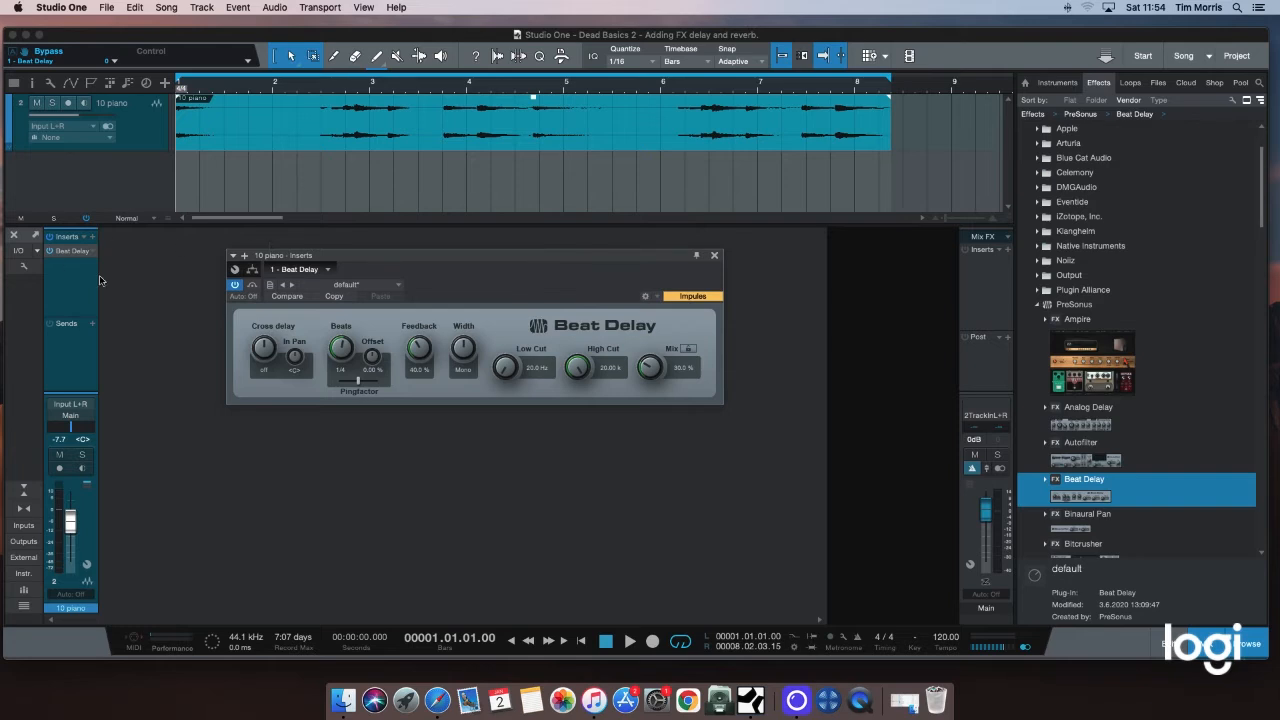
pyautogui.moveTo(608, 258); pyautogui.dragTo(636, 192)
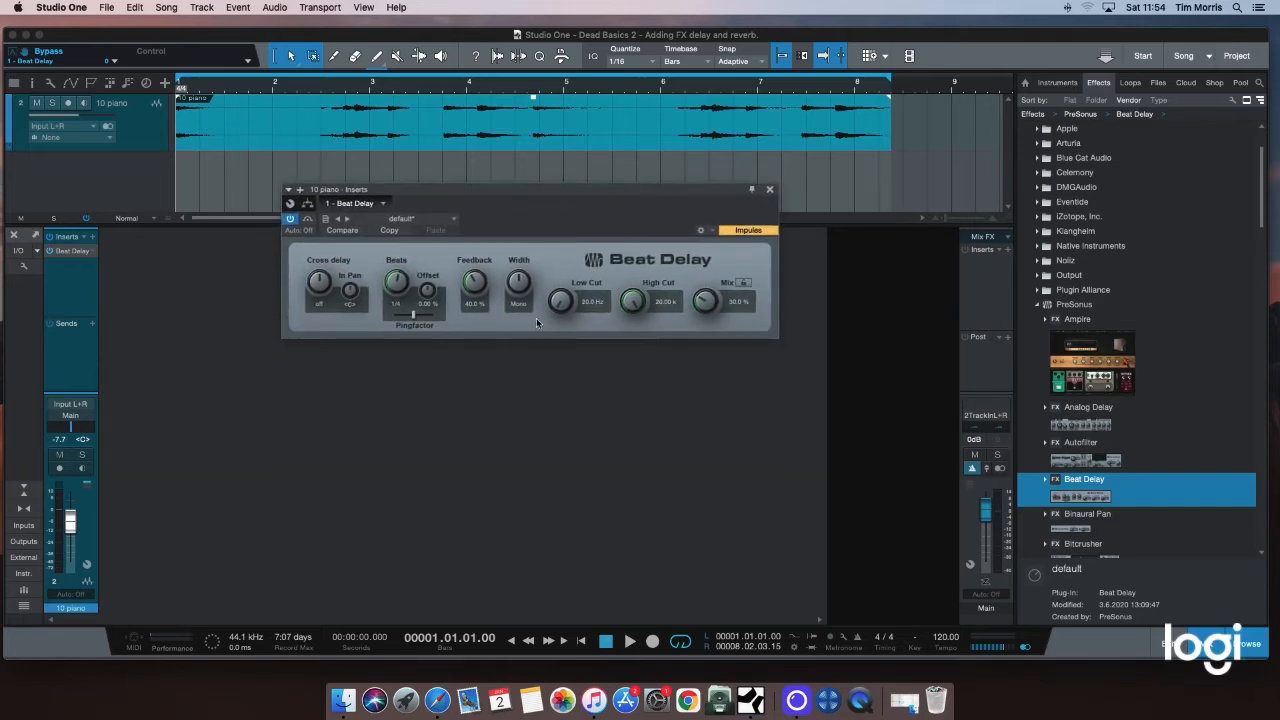
pyautogui.press('space')
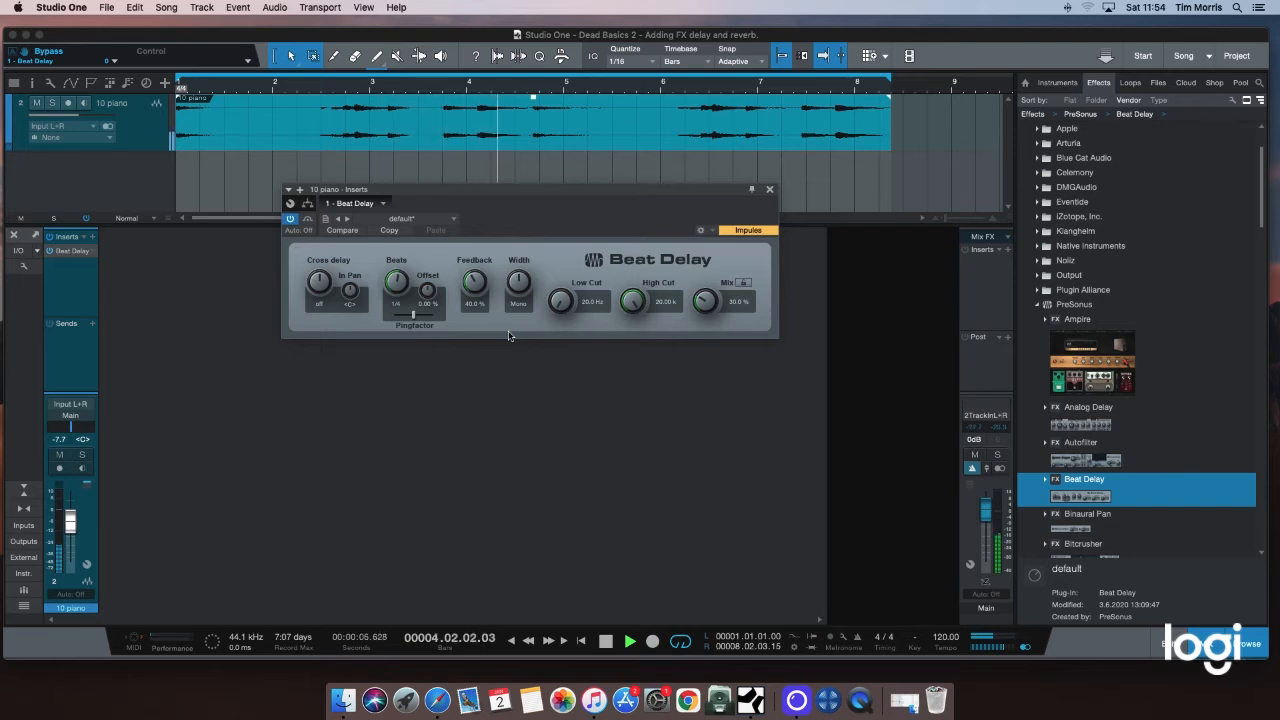
pyautogui.press('space')
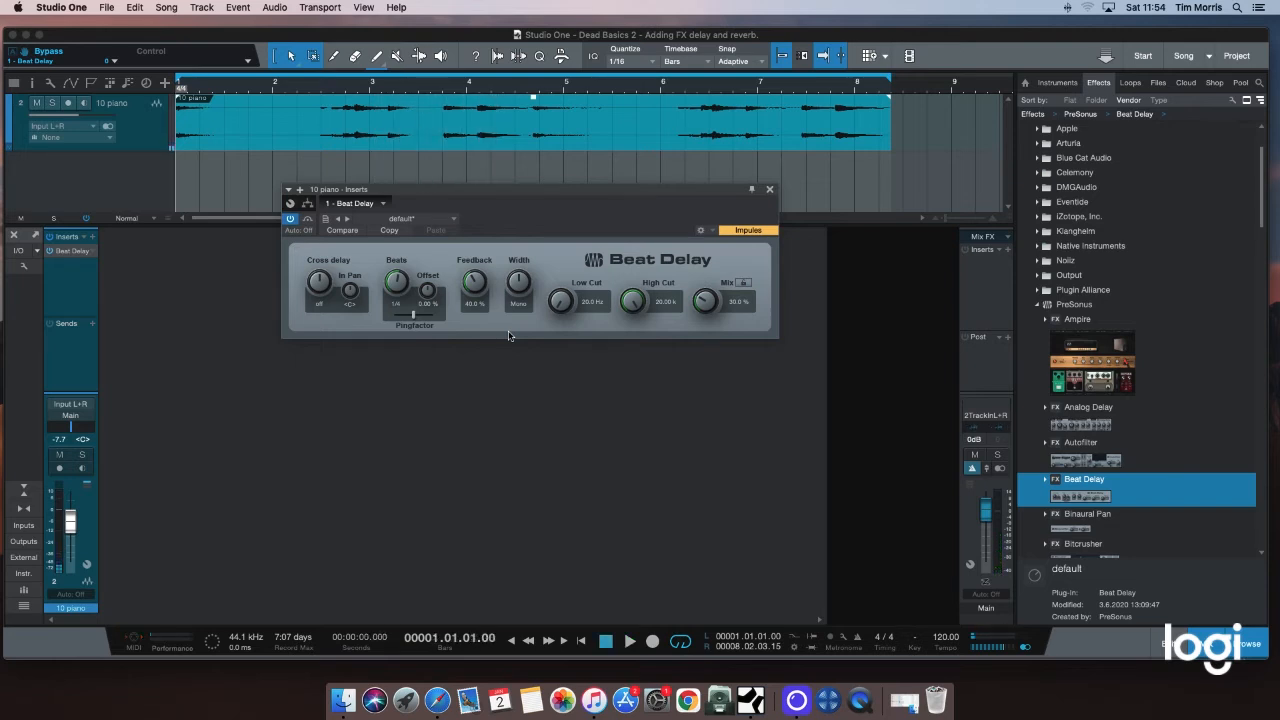
pyautogui.moveTo(532, 189); pyautogui.dragTo(515, 184)
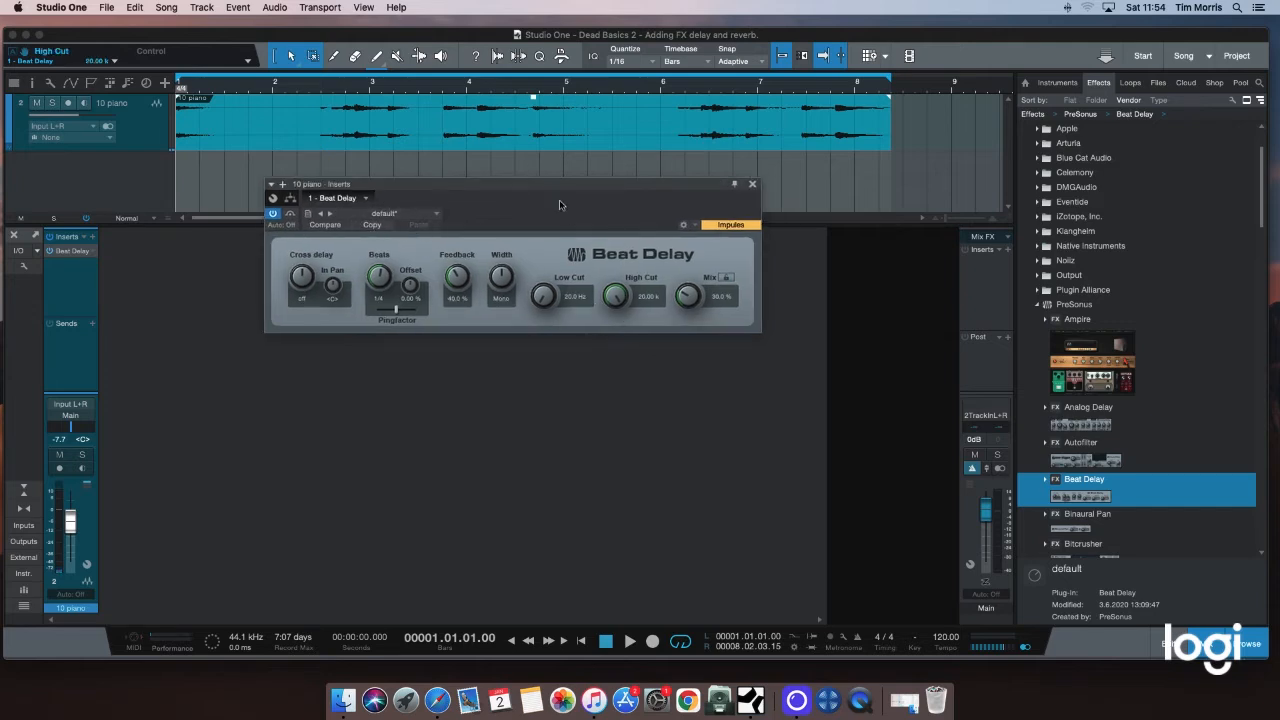
pyautogui.moveTo(545, 185)
pyautogui.mouseDown()
pyautogui.moveTo(531, 175)
pyautogui.moveTo(552, 179)
pyautogui.mouseUp()
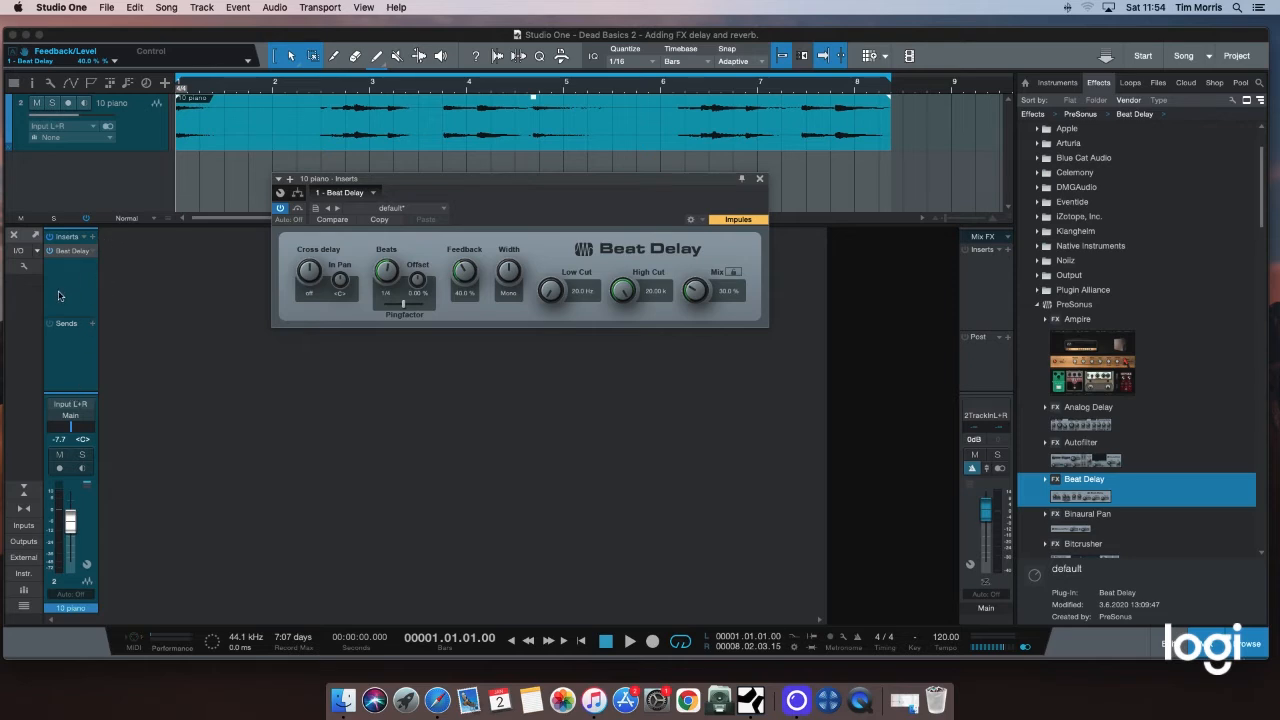
pyautogui.moveTo(572, 180); pyautogui.dragTo(554, 178)
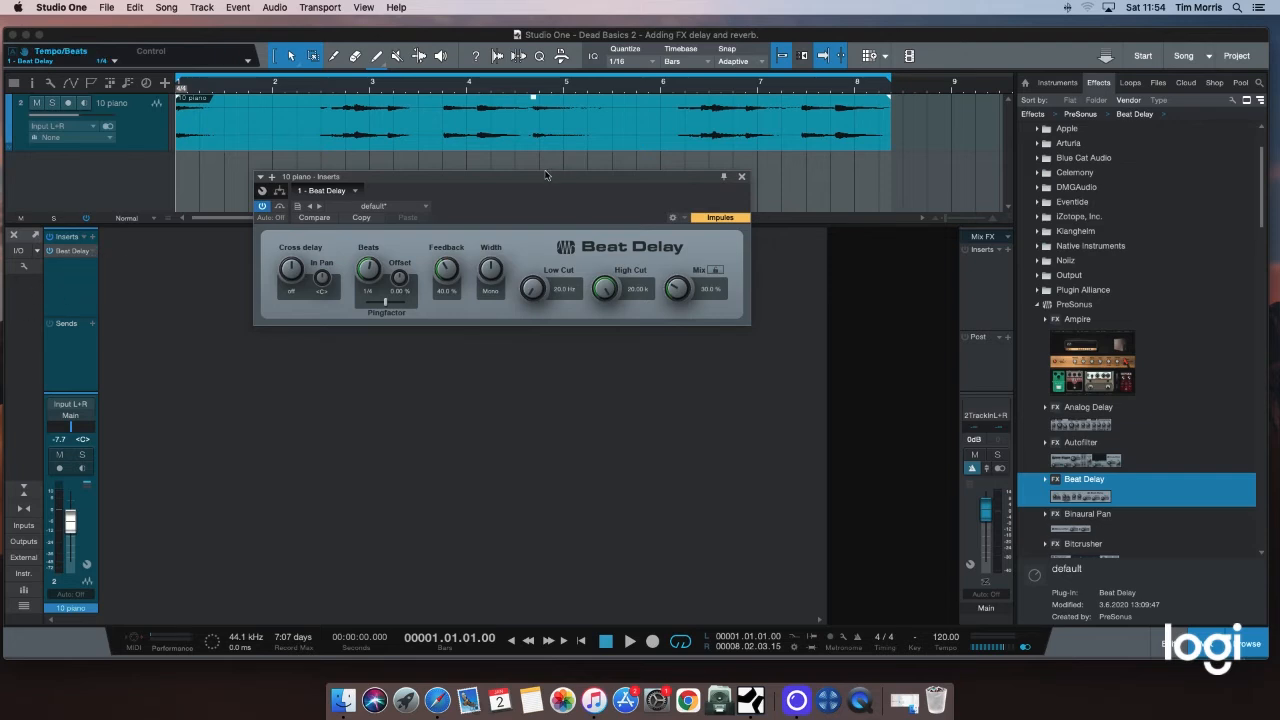
pyautogui.moveTo(539, 180); pyautogui.dragTo(528, 183)
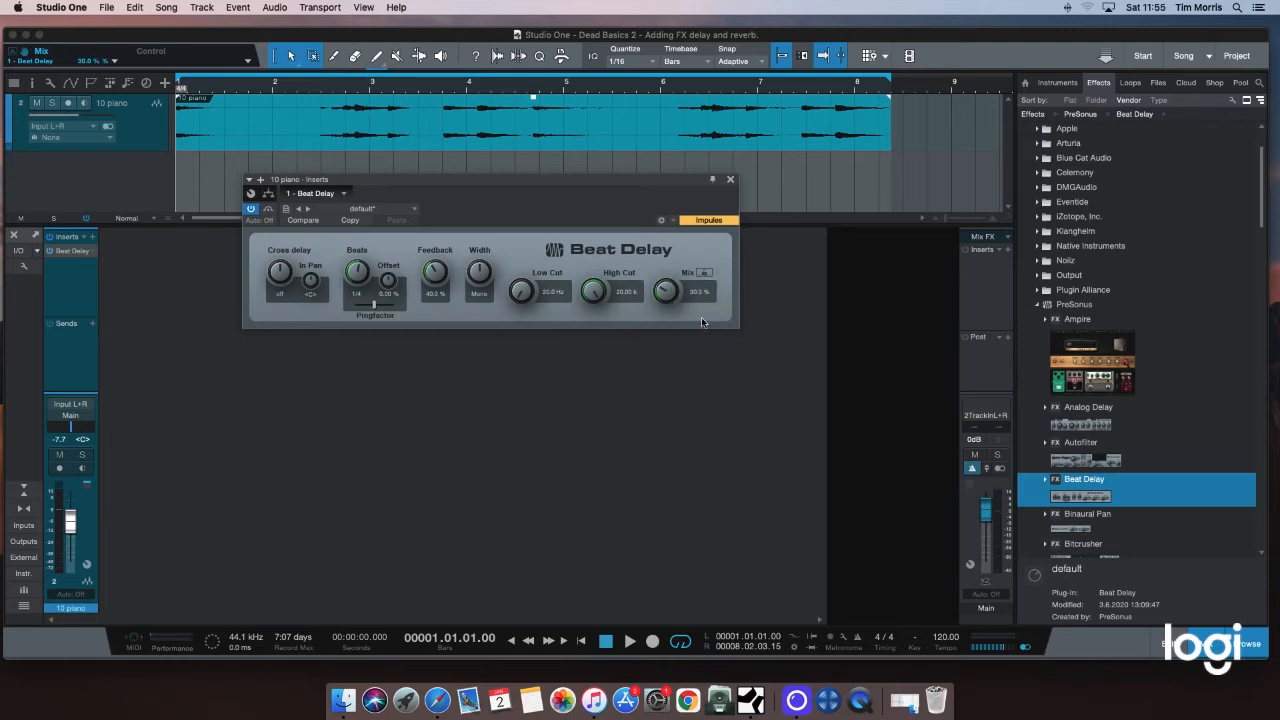
# Play the piano track while trying Beat Delay mix levels between 0% and 85%, stop playback, and set the mix to 50%.
pyautogui.press('space')
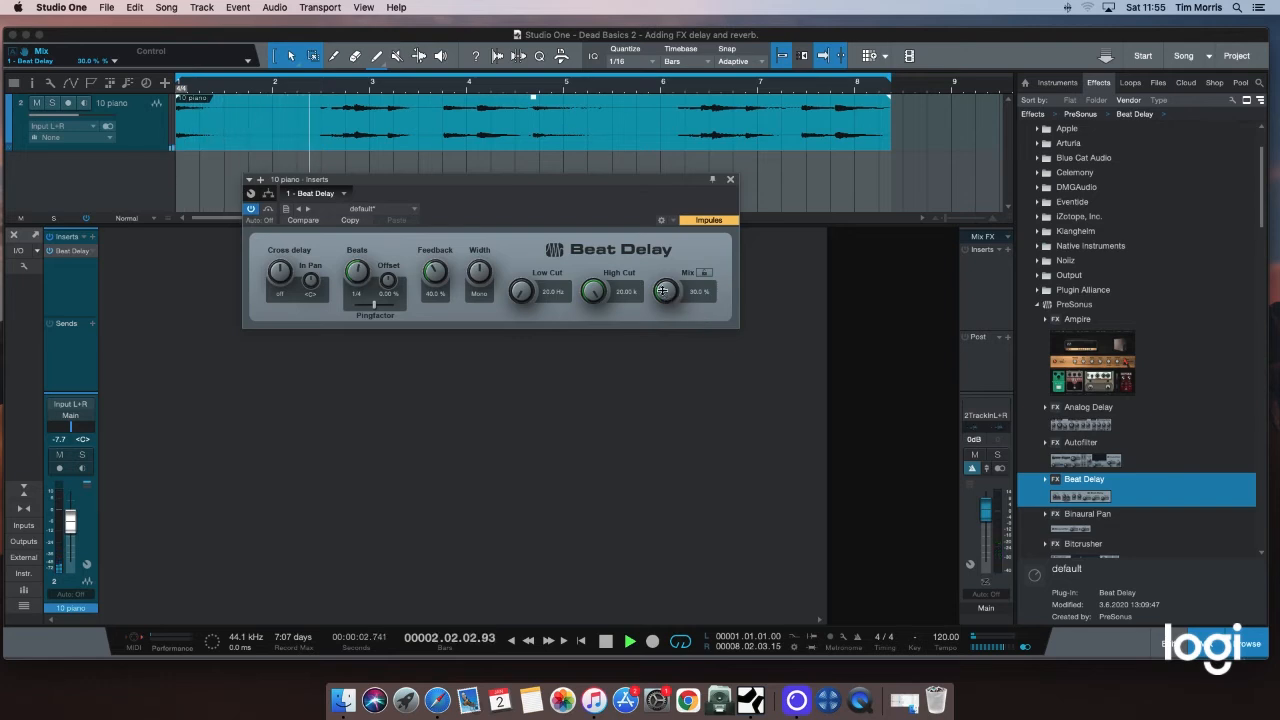
pyautogui.moveTo(663, 291); pyautogui.dragTo(659, 339)
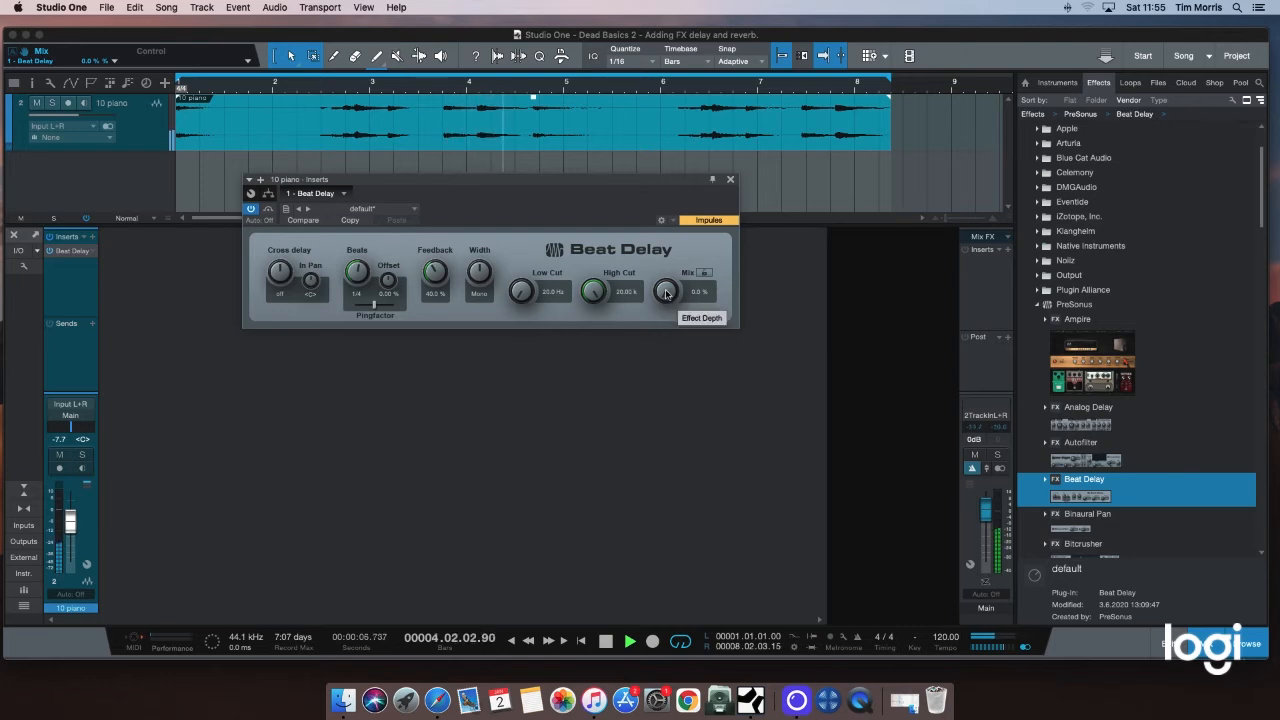
pyautogui.moveTo(667, 296); pyautogui.dragTo(668, 220)
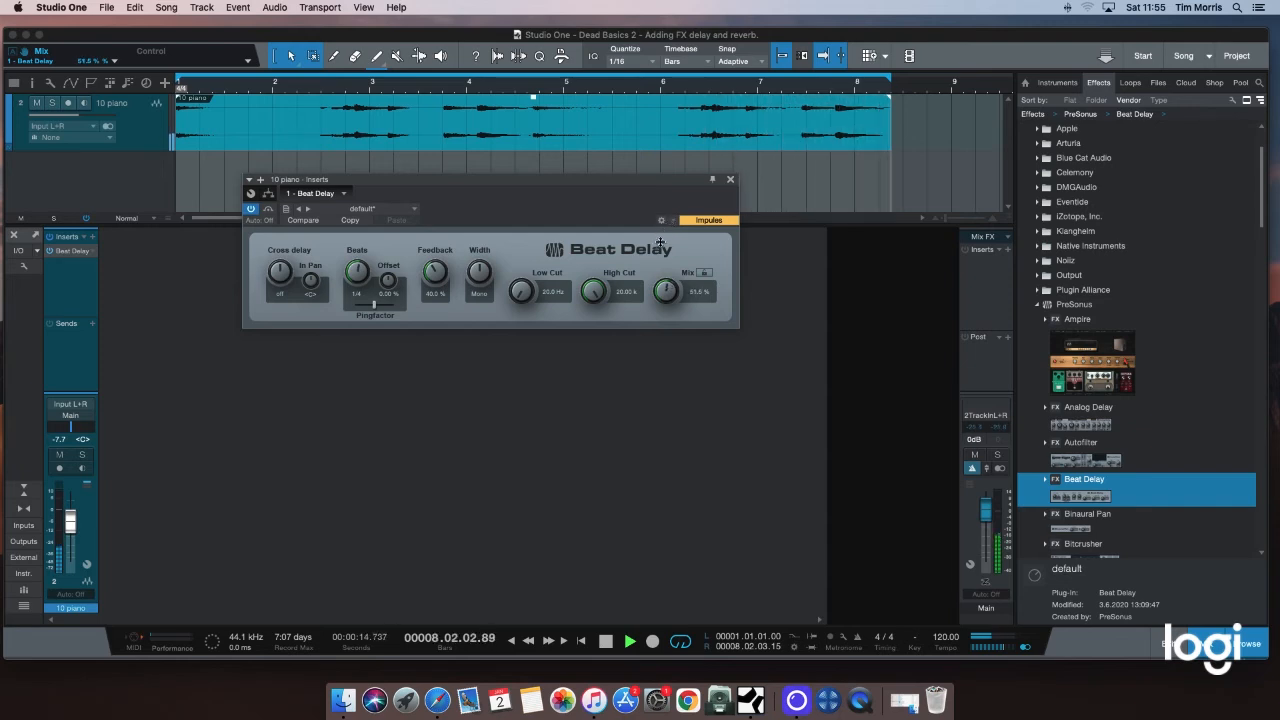
pyautogui.moveTo(668, 220); pyautogui.dragTo(660, 242)
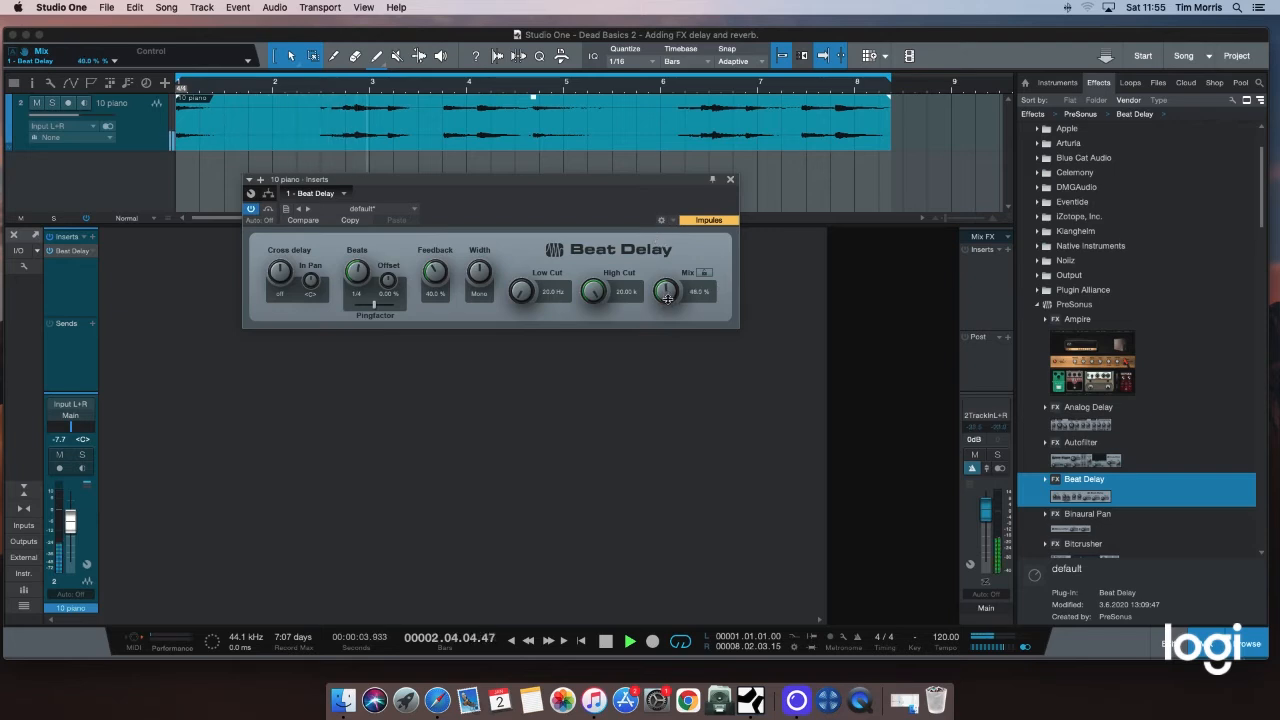
pyautogui.moveTo(668, 296); pyautogui.dragTo(668, 298)
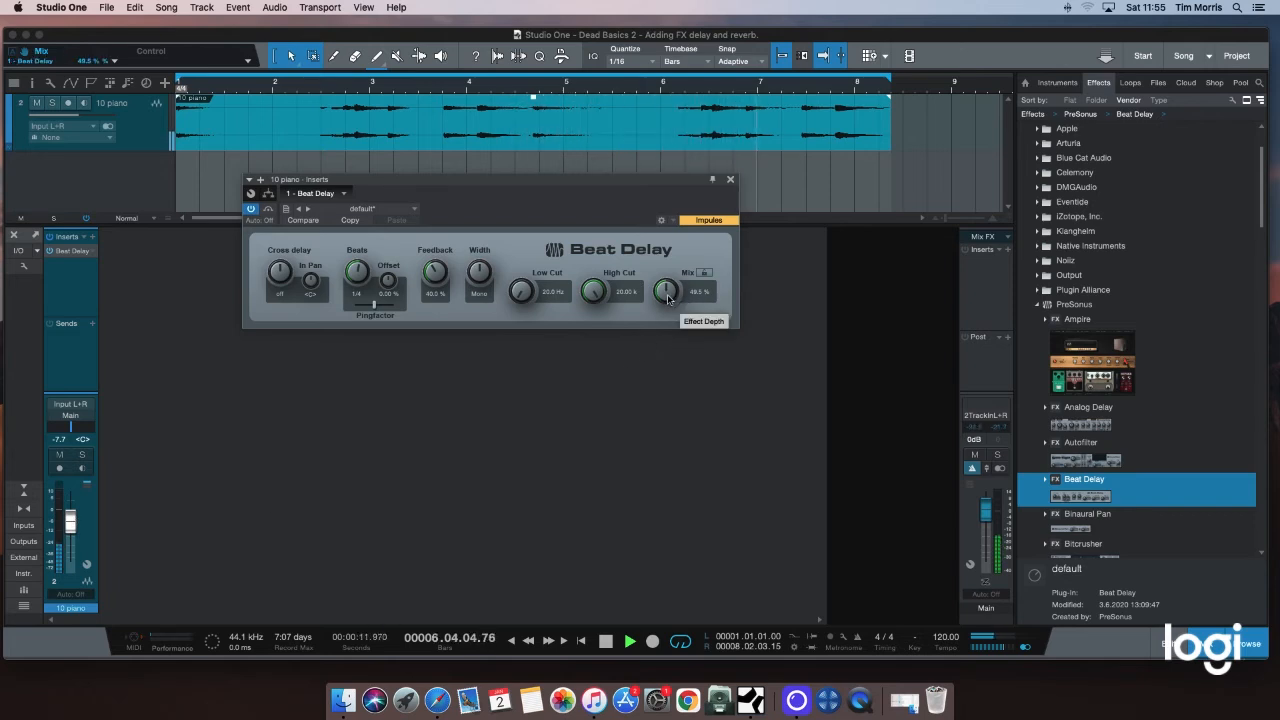
pyautogui.moveTo(666, 294); pyautogui.dragTo(664, 246)
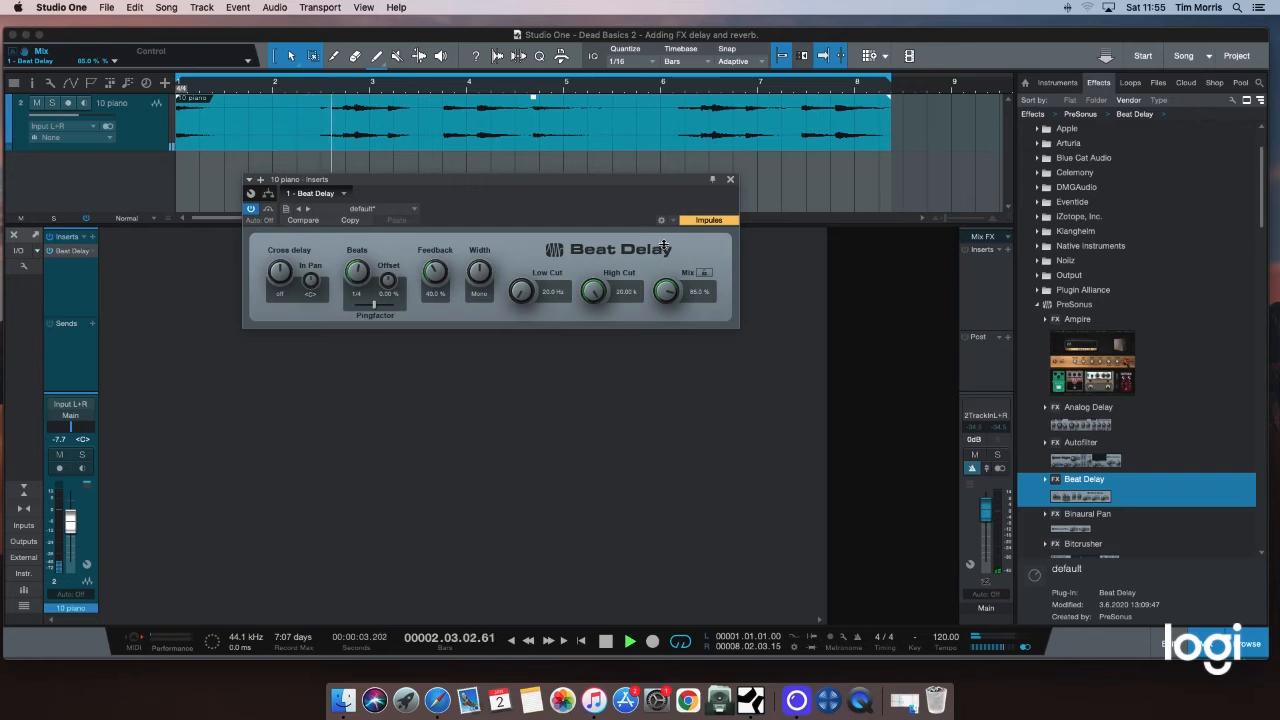
pyautogui.moveTo(664, 246); pyautogui.dragTo(652, 296)
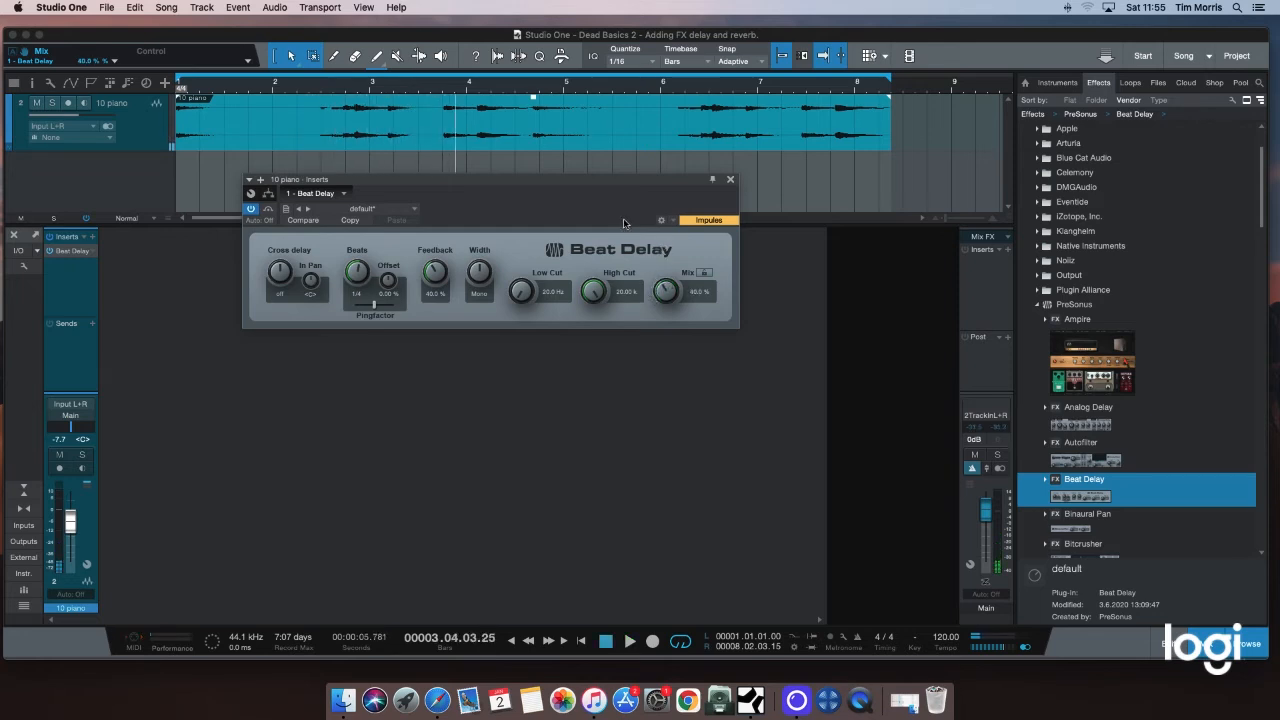
pyautogui.moveTo(590, 184); pyautogui.dragTo(586, 183)
pyautogui.moveTo(662, 295); pyautogui.dragTo(663, 292)
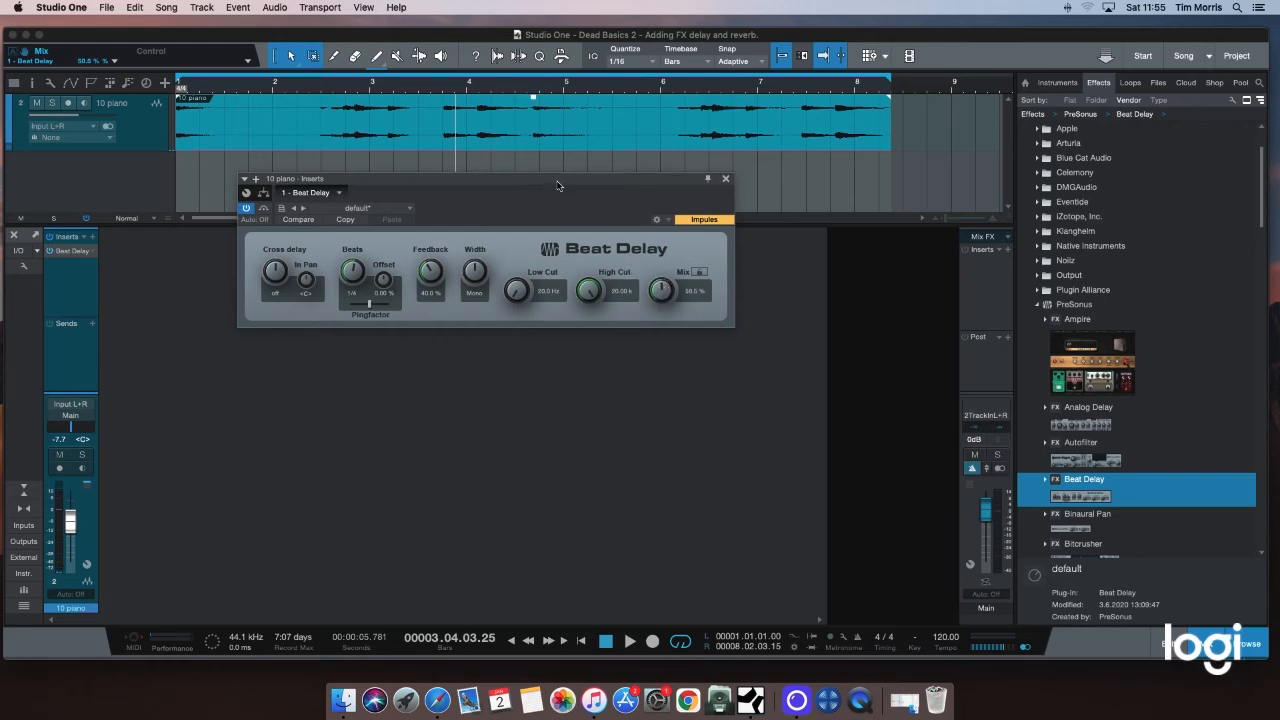
# Close the Beat Delay editor, remove that insert from the piano channel, and add an FX channel send to the channel.
pyautogui.click(726, 179)
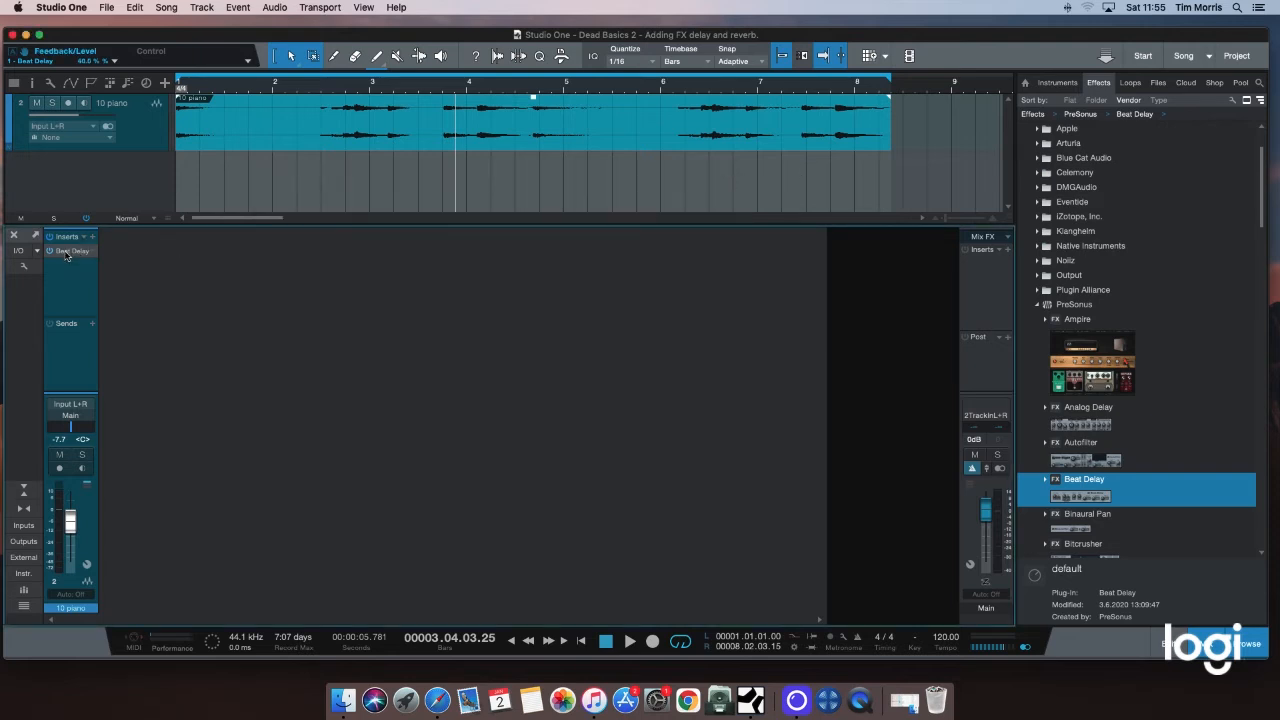
pyautogui.rightClick(70, 250)
pyautogui.click(95, 377)
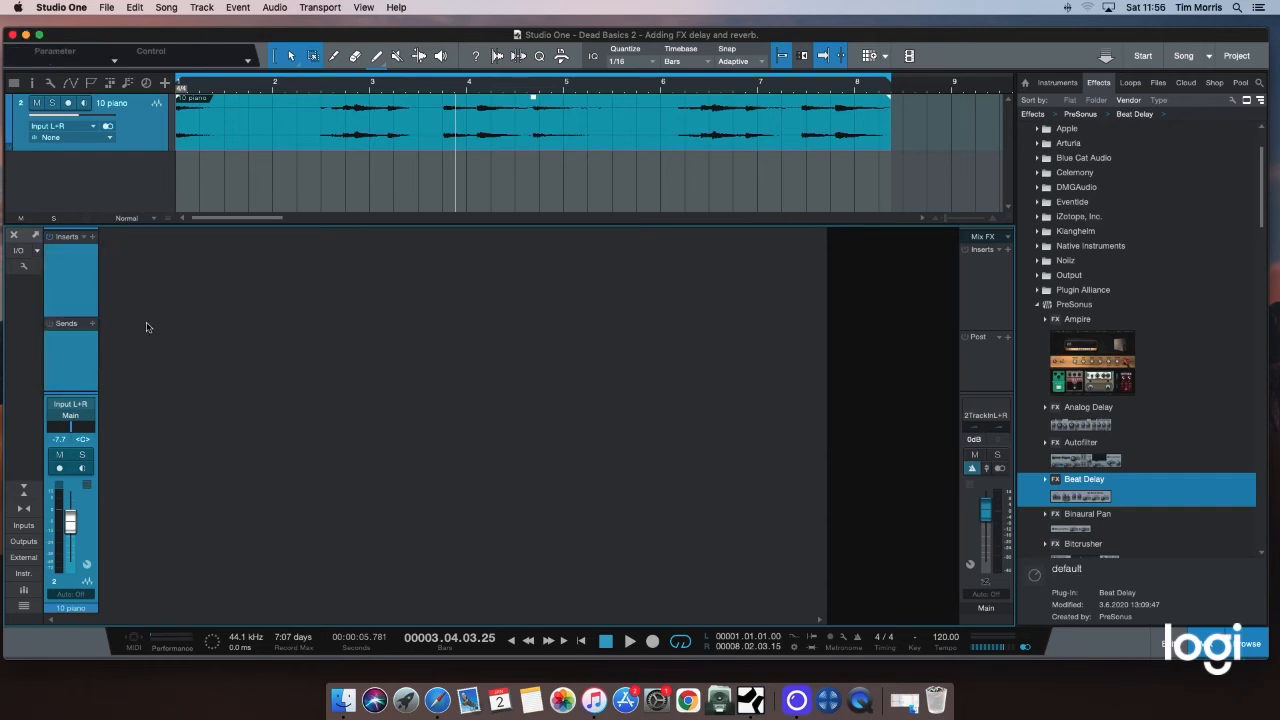
pyautogui.click(92, 324)
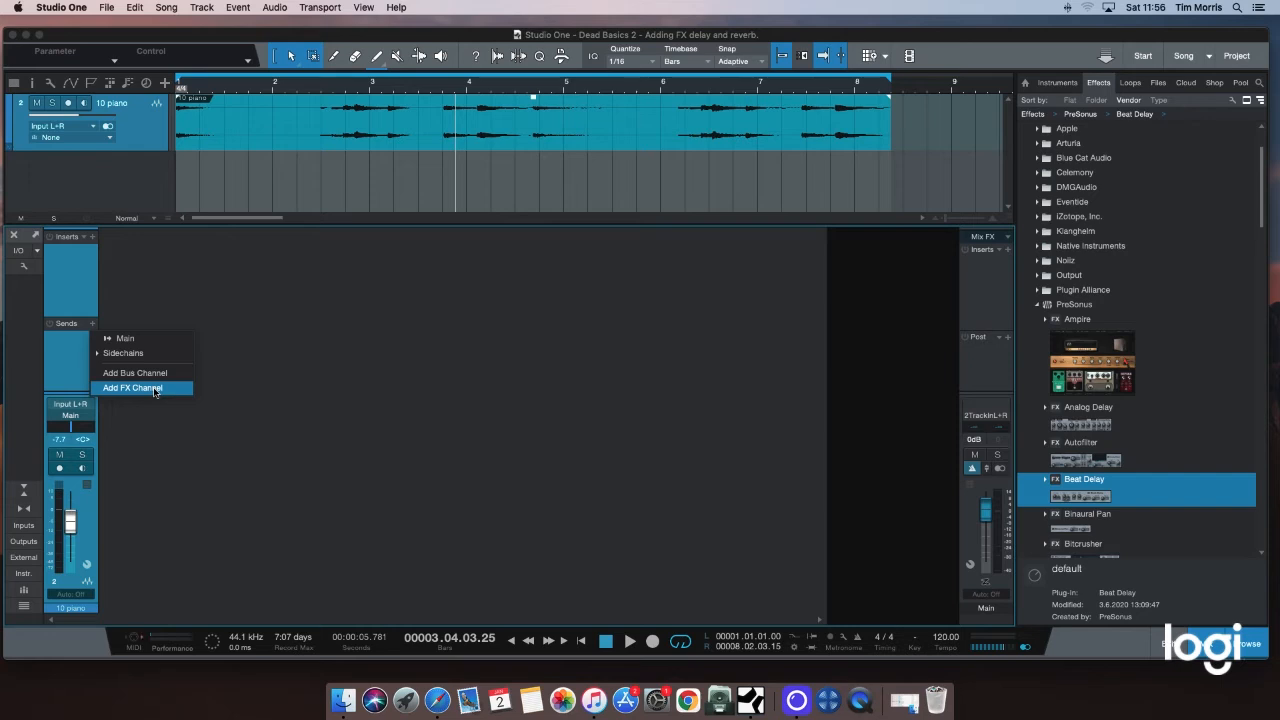
pyautogui.click(155, 390)
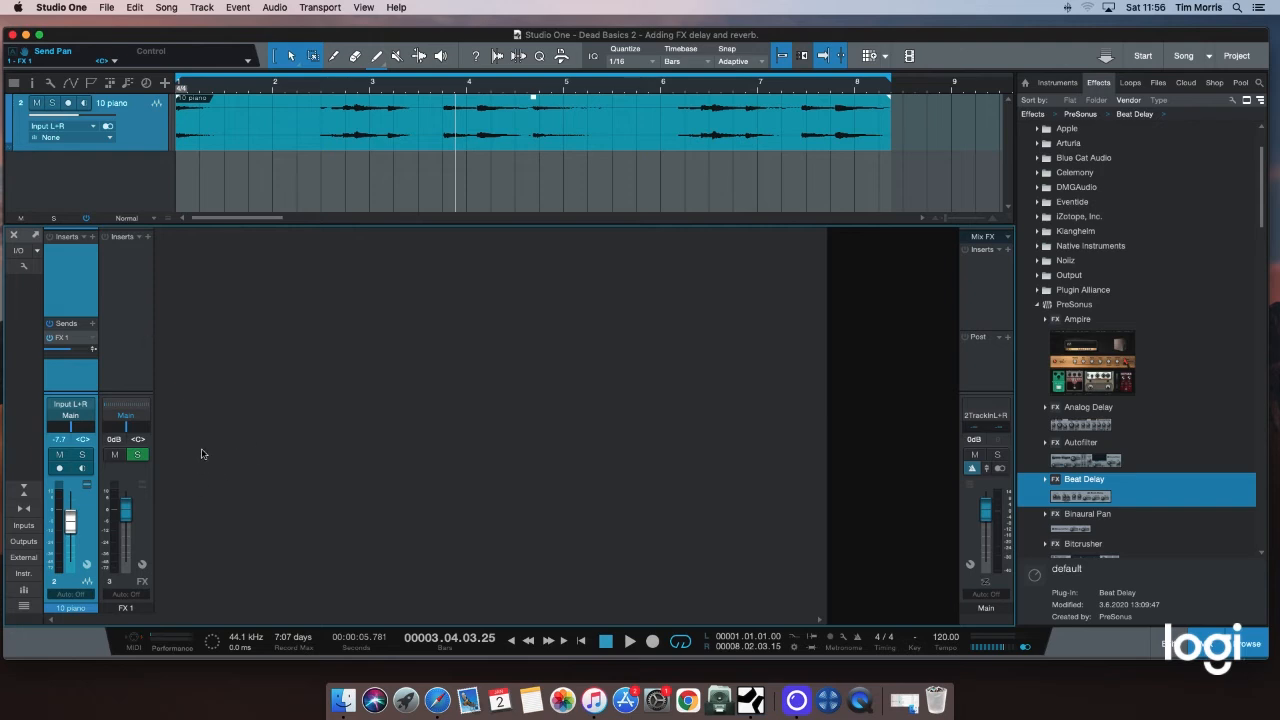
# Play the piano track from the song start while trying the level of its FX 1 send.
pyautogui.press('Home')
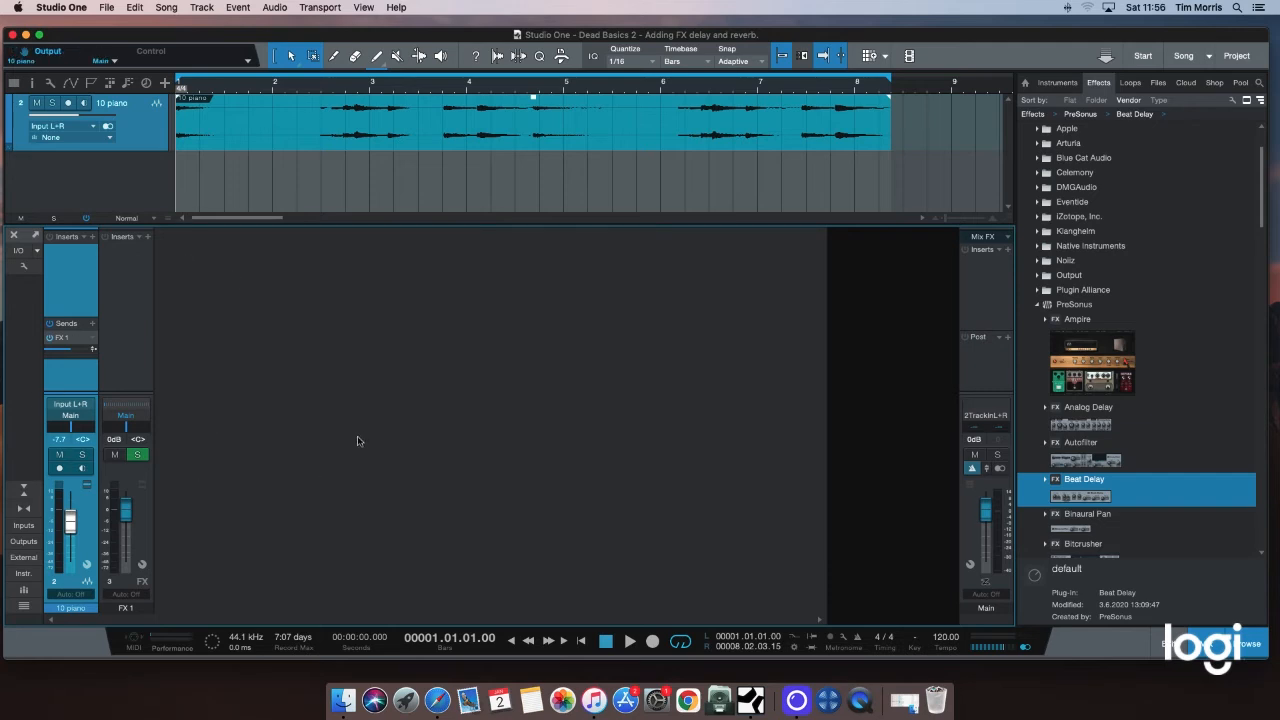
pyautogui.press('space')
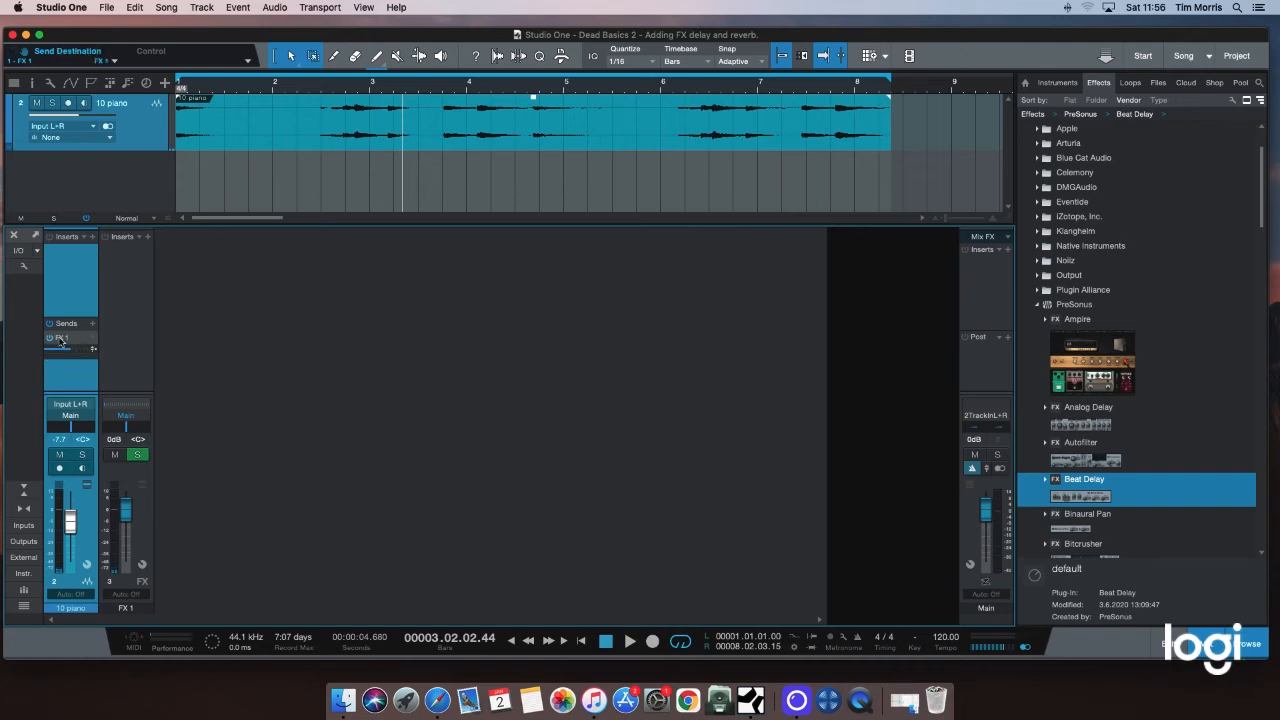
pyautogui.moveTo(74, 352)
pyautogui.mouseDown()
pyautogui.moveTo(49, 355)
pyautogui.moveTo(69, 352)
pyautogui.mouseUp()
pyautogui.press('space')
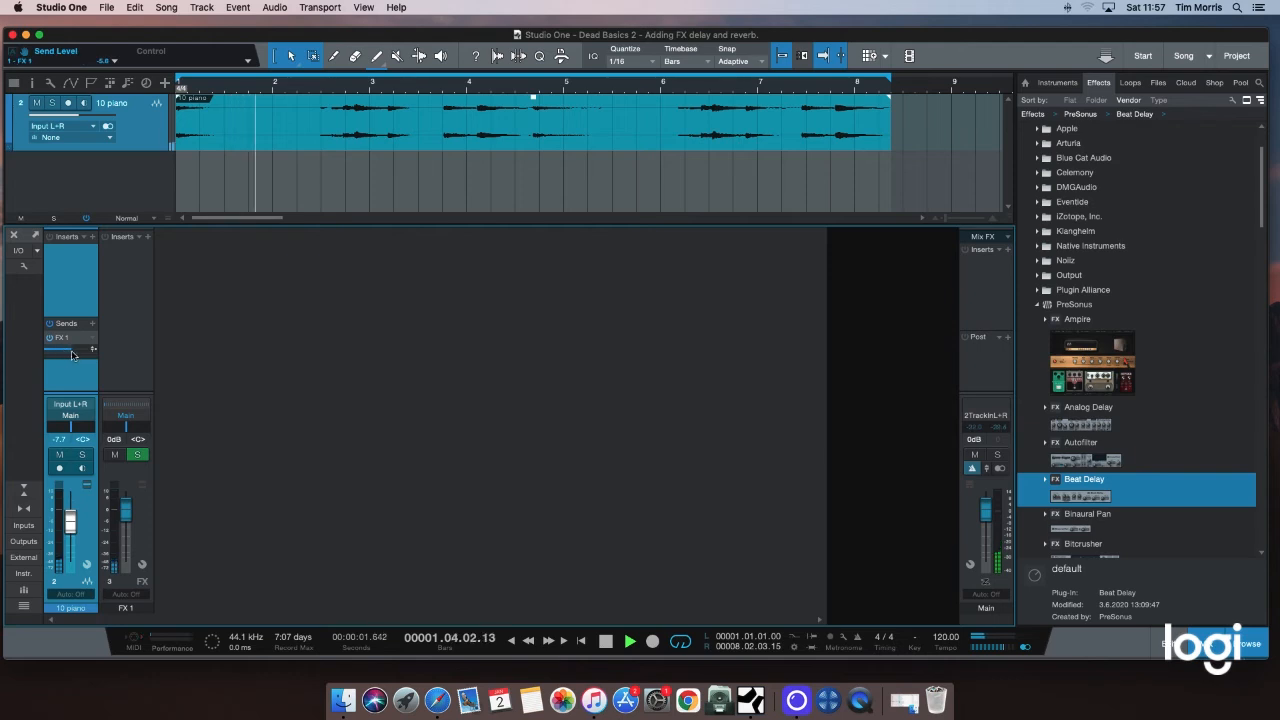
pyautogui.moveTo(78, 355)
pyautogui.moveTo(78, 355); pyautogui.dragTo(69, 352)
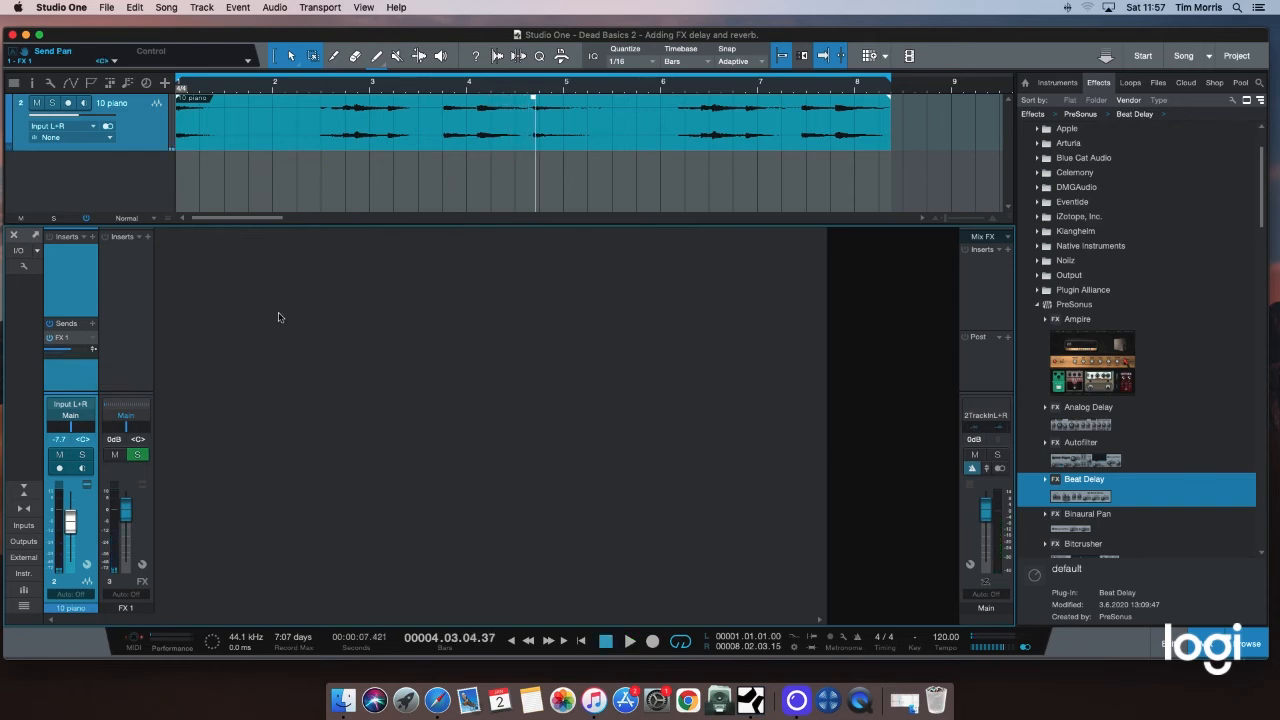
# Insert Beat Delay on the FX 1 channel and hide the browser to widen the arrangement and mixer.
pyautogui.click(148, 238)
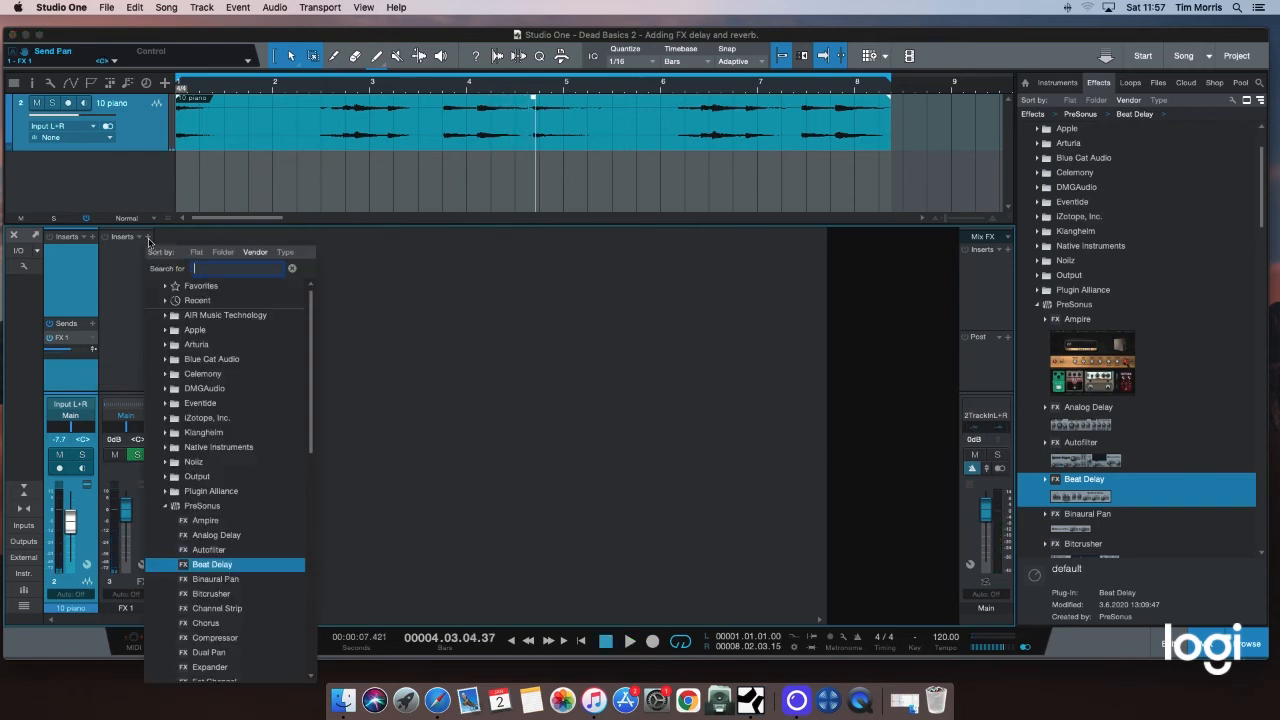
pyautogui.click(257, 566)
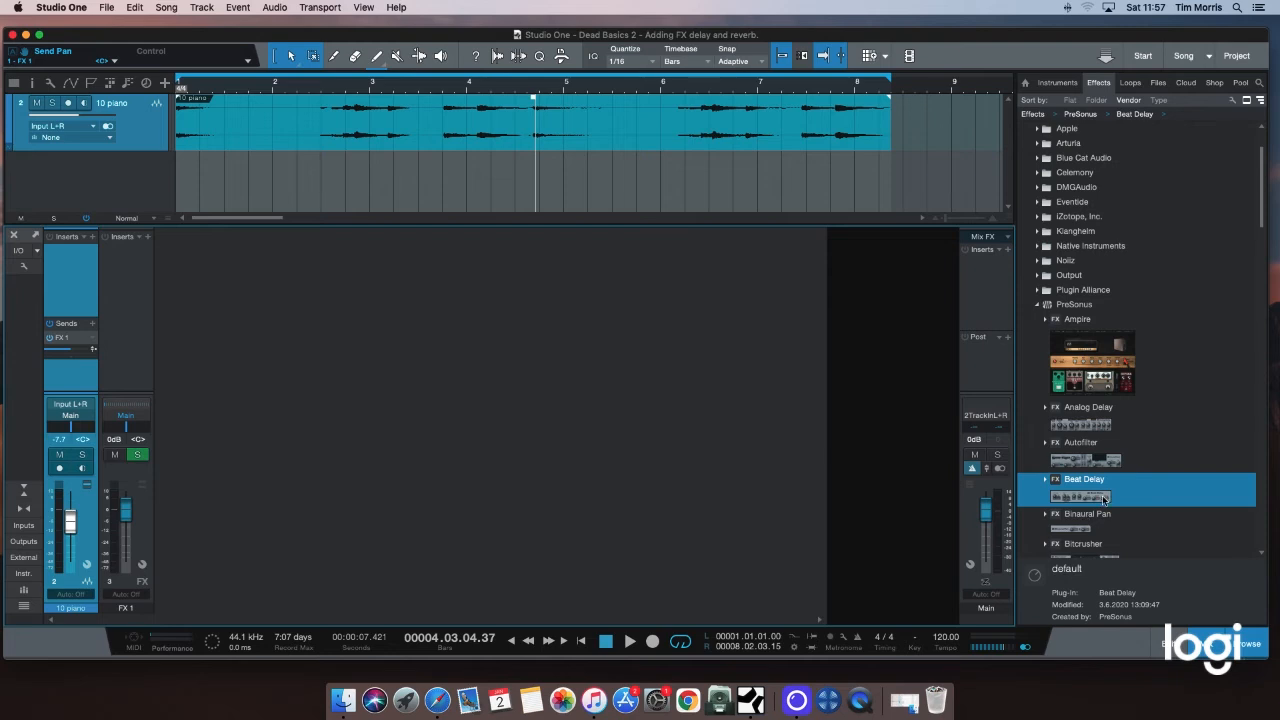
pyautogui.moveTo(1104, 497); pyautogui.dragTo(126, 287)
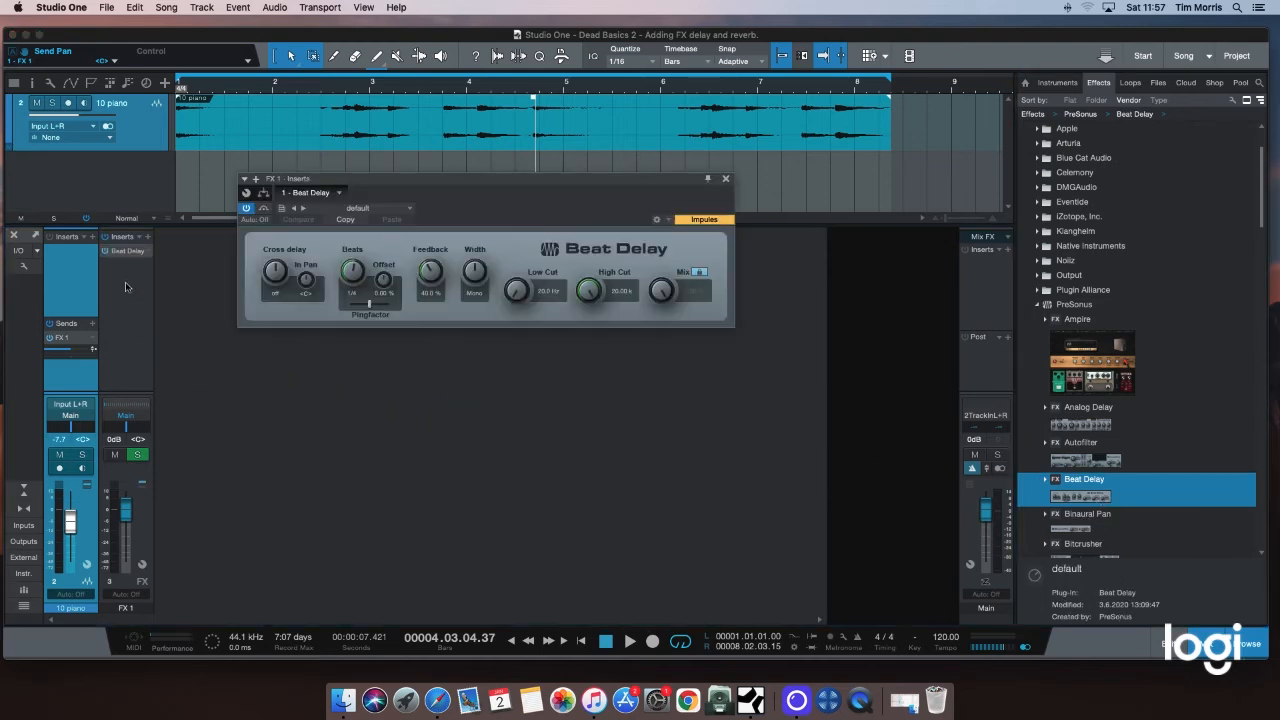
pyautogui.click(1257, 646)
pyautogui.moveTo(525, 177); pyautogui.dragTo(563, 175)
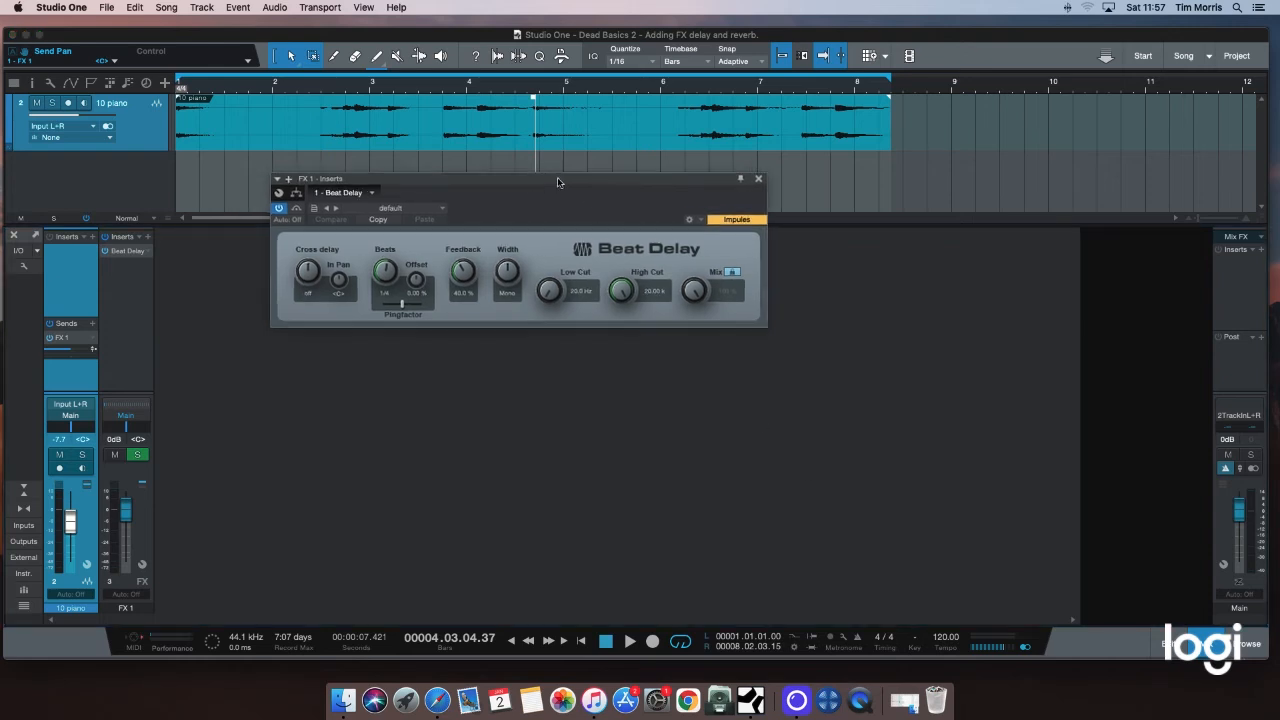
# During playback, lower the piano channel fader to -11.2 dB and try the level of its FX 1 send.
pyautogui.press('space')
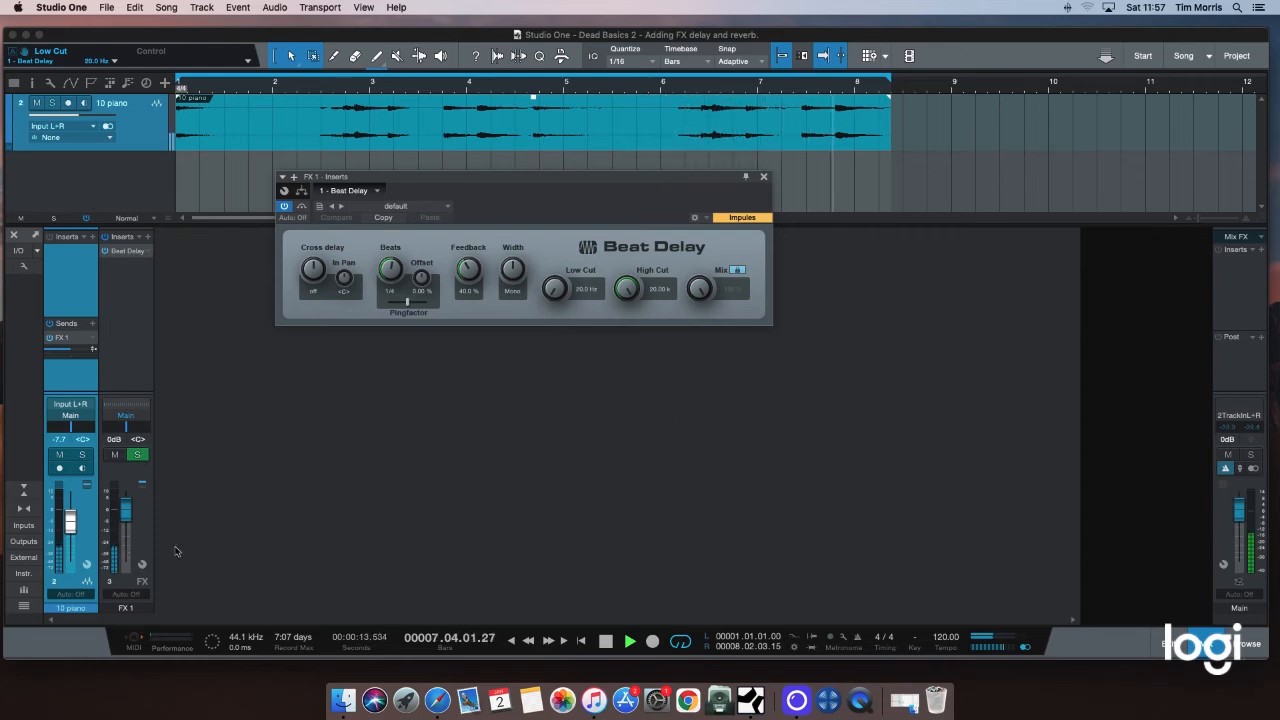
pyautogui.moveTo(70, 521); pyautogui.dragTo(71, 537)
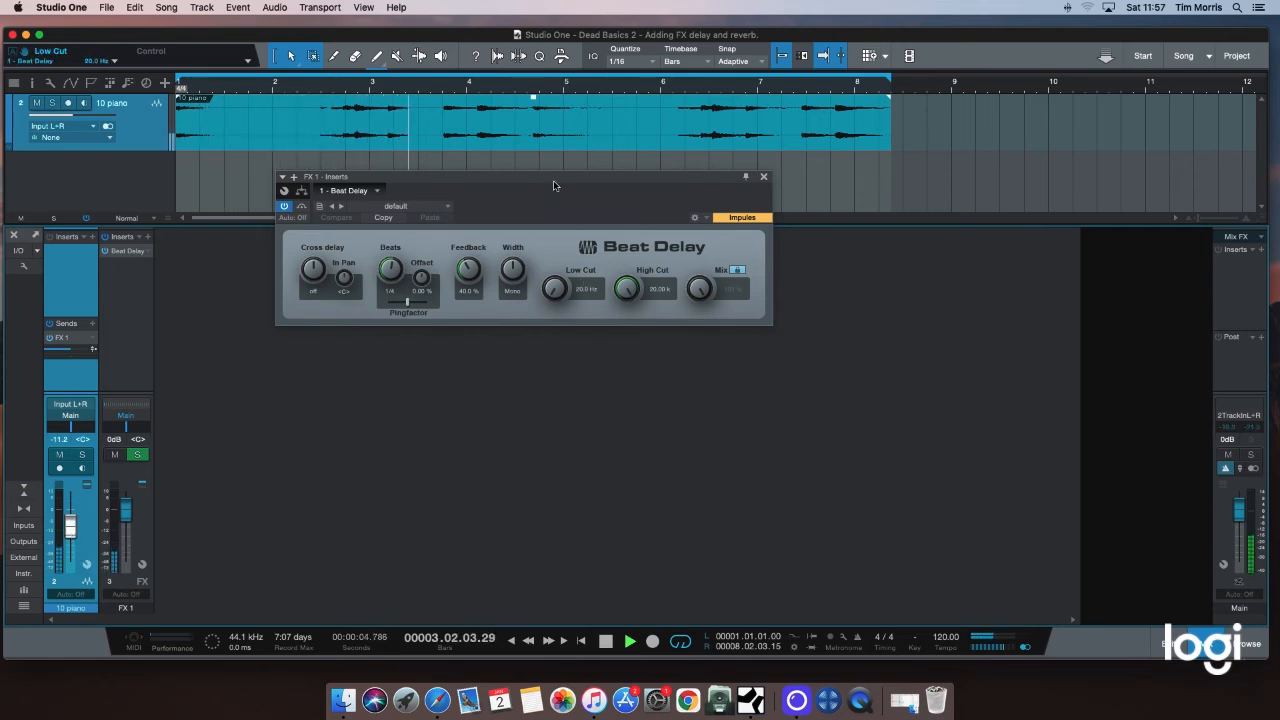
pyautogui.moveTo(553, 180); pyautogui.dragTo(565, 172)
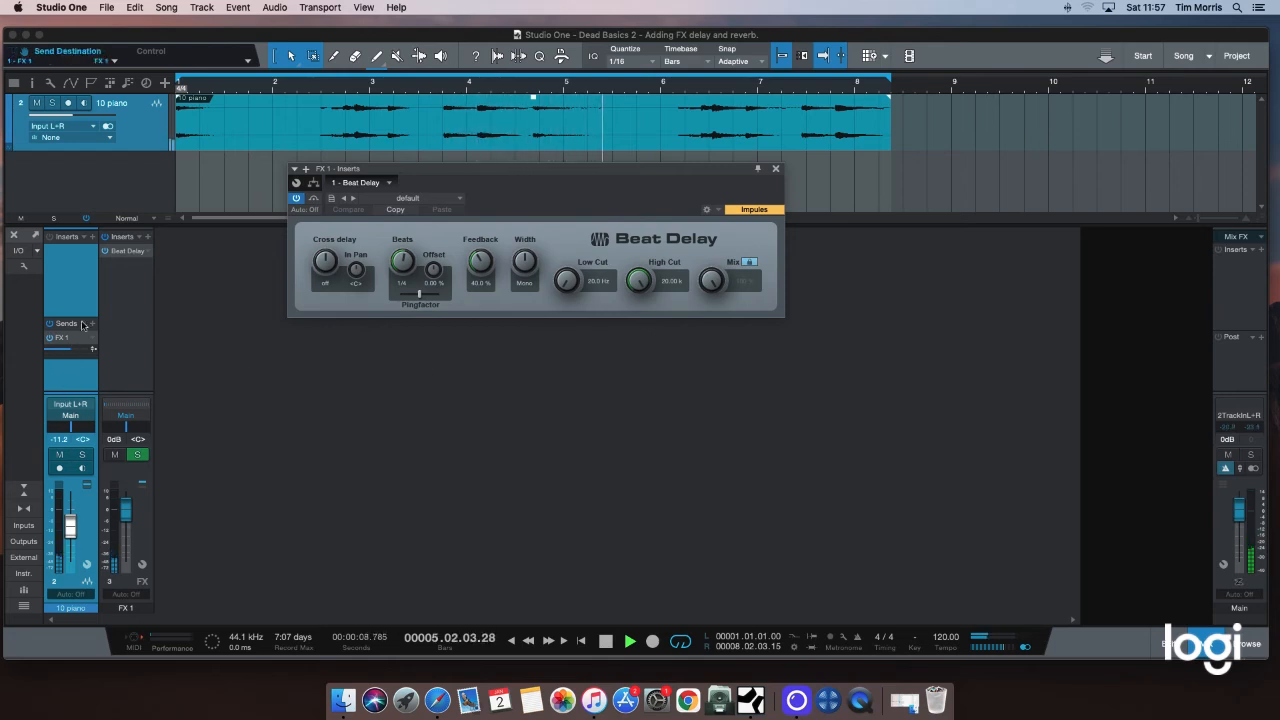
pyautogui.moveTo(74, 350)
pyautogui.mouseDown()
pyautogui.moveTo(45, 354)
pyautogui.moveTo(82, 352)
pyautogui.moveTo(66, 355)
pyautogui.mouseUp()
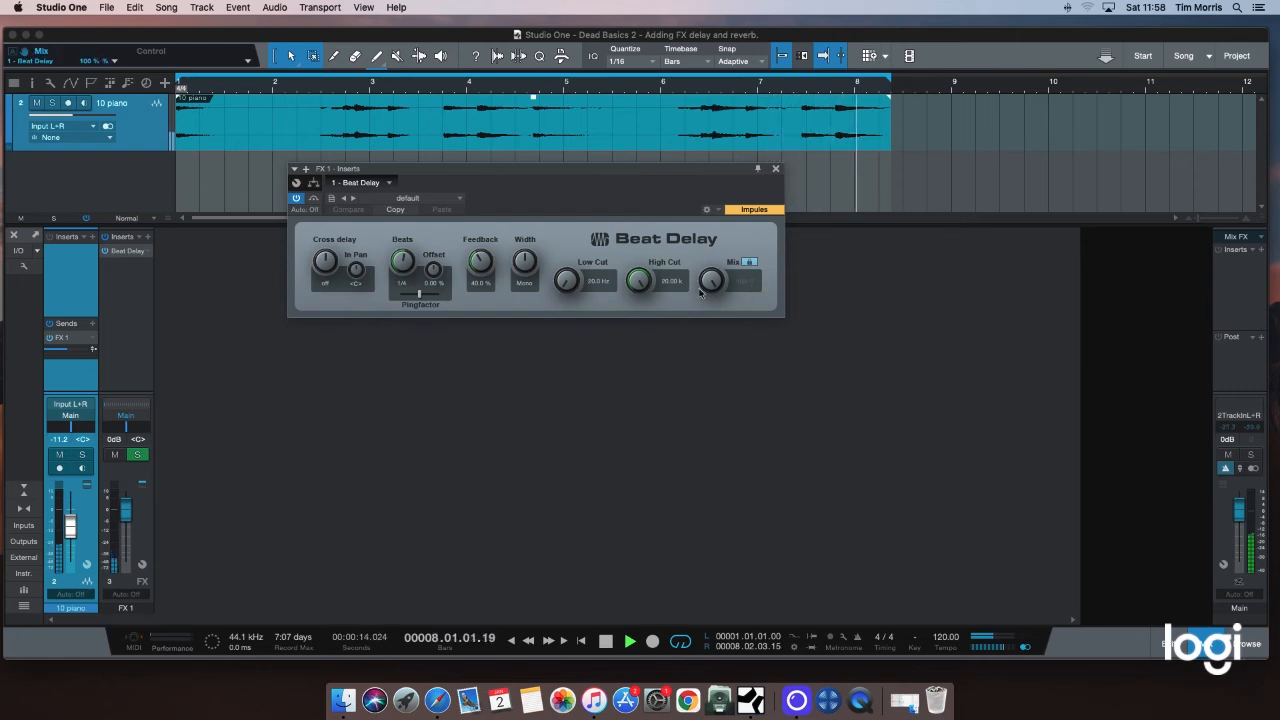
pyautogui.press('space')
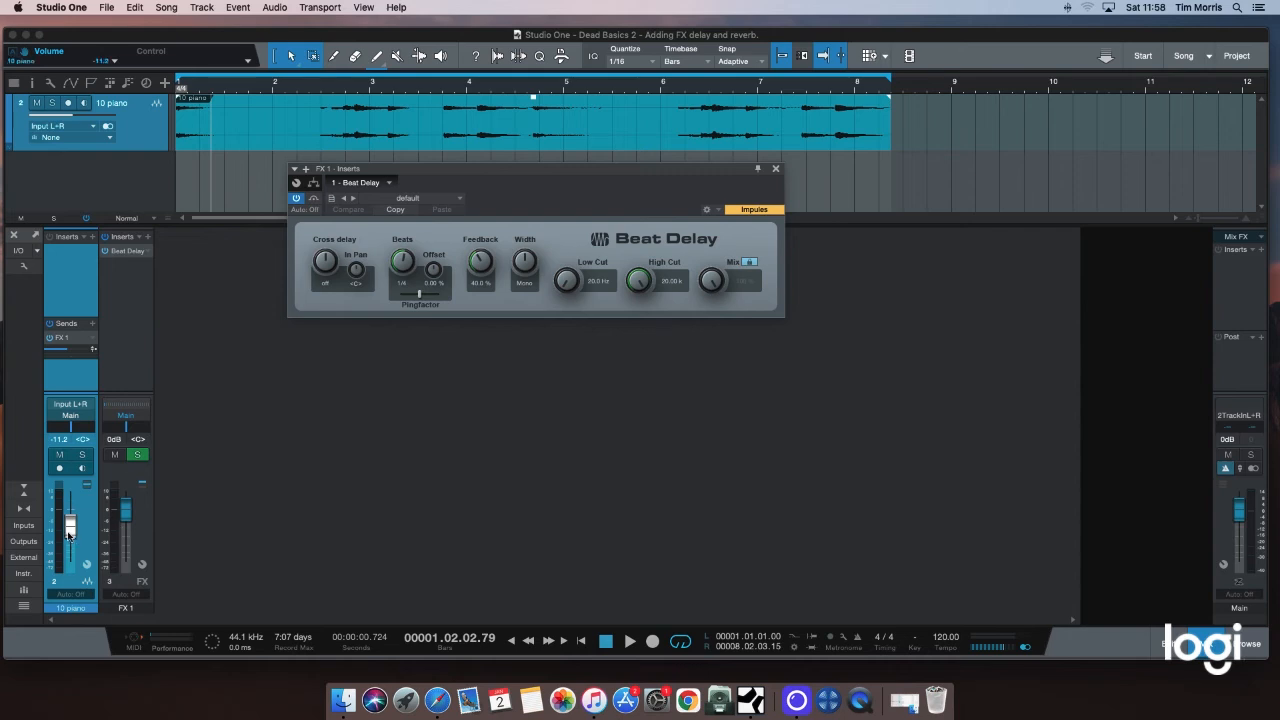
# Raise the piano channel fader to -2.2 dB, and set the FX 1 channel fader to -0.5 dB during playback.
pyautogui.moveTo(69, 535); pyautogui.dragTo(126, 520)
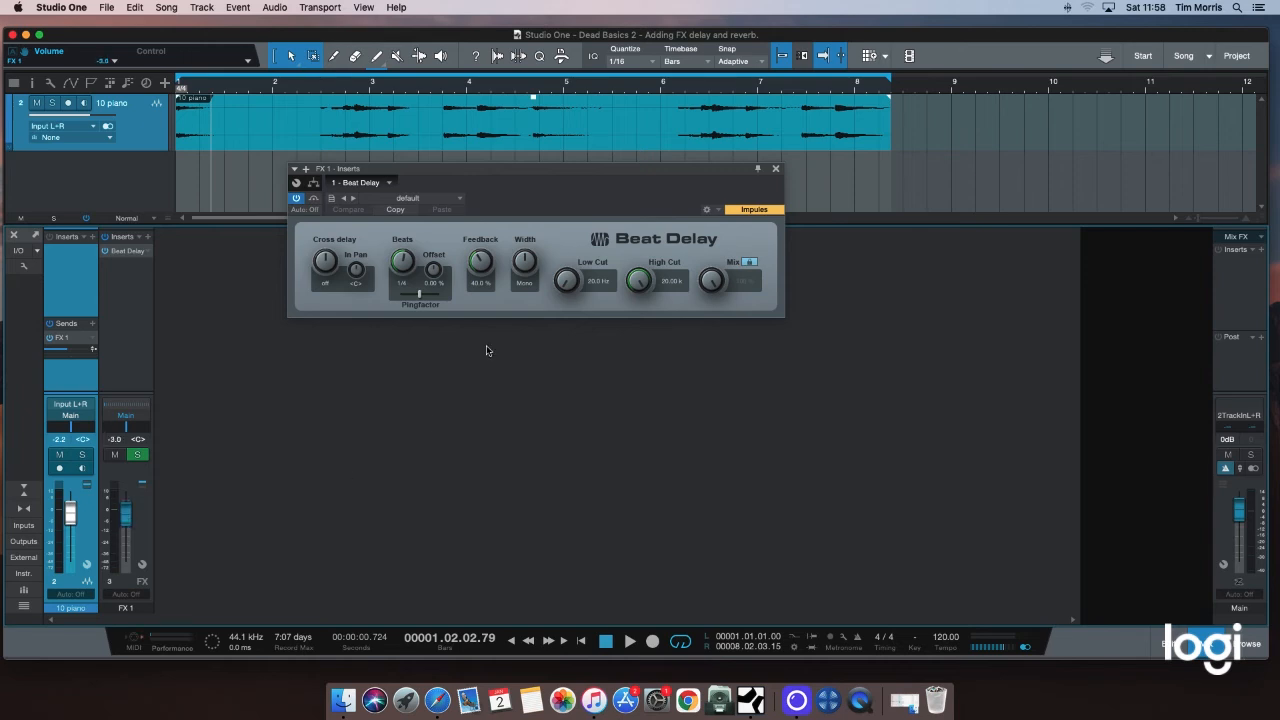
pyautogui.press('space')
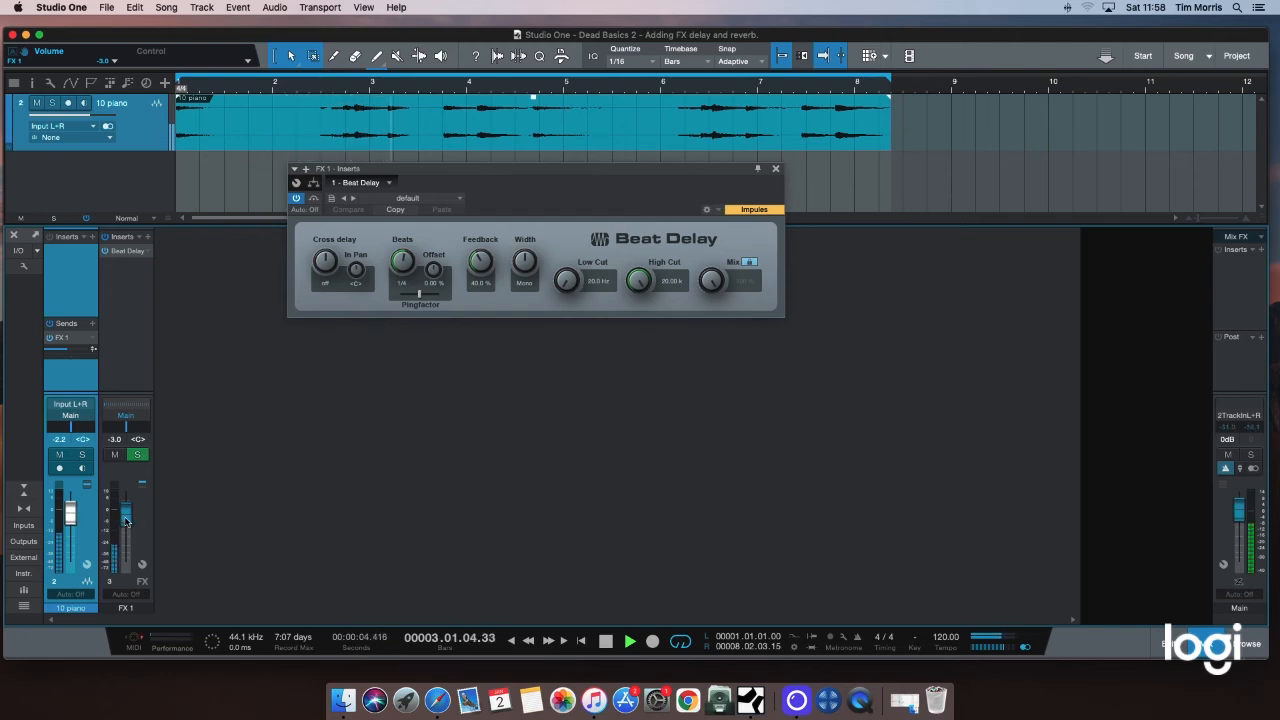
pyautogui.moveTo(125, 520)
pyautogui.mouseDown()
pyautogui.moveTo(129, 568)
pyautogui.moveTo(127, 517)
pyautogui.mouseUp()
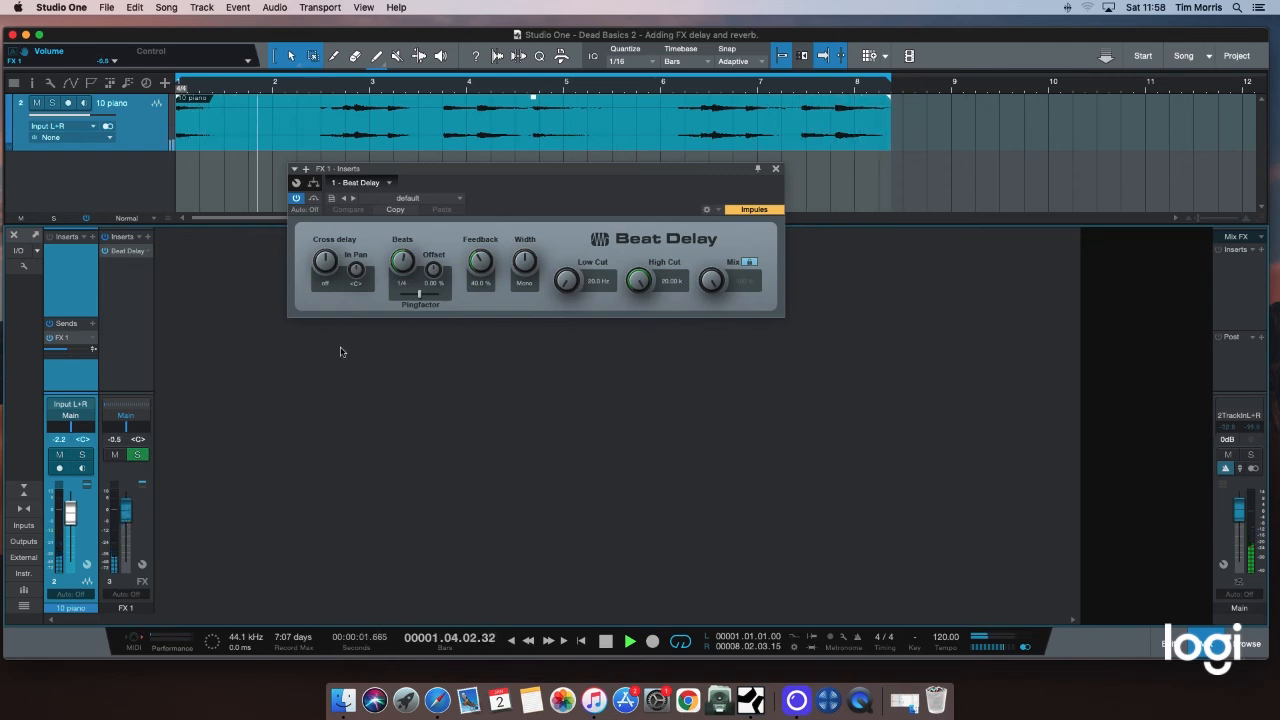
# Lower the Beat Delay feedback to about 25% and reduce the piano channel's FX 1 send level.
pyautogui.moveTo(480, 262); pyautogui.dragTo(480, 279)
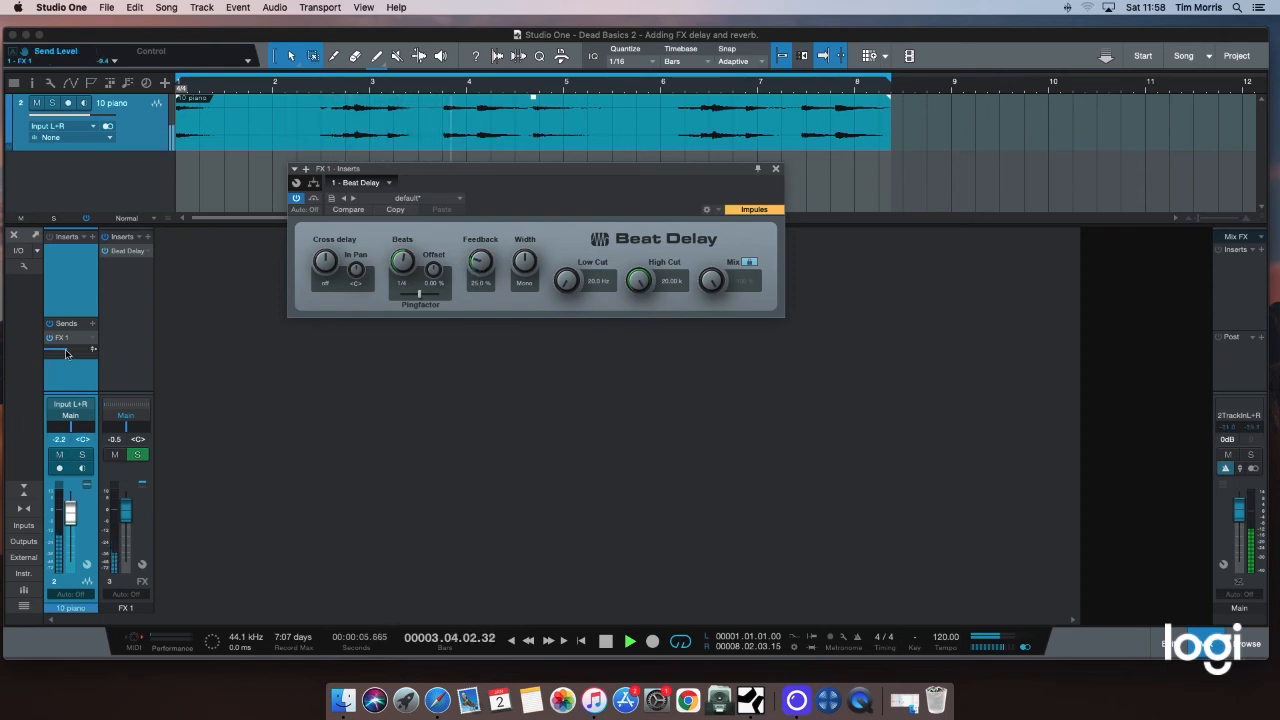
pyautogui.moveTo(66, 353); pyautogui.dragTo(62, 353)
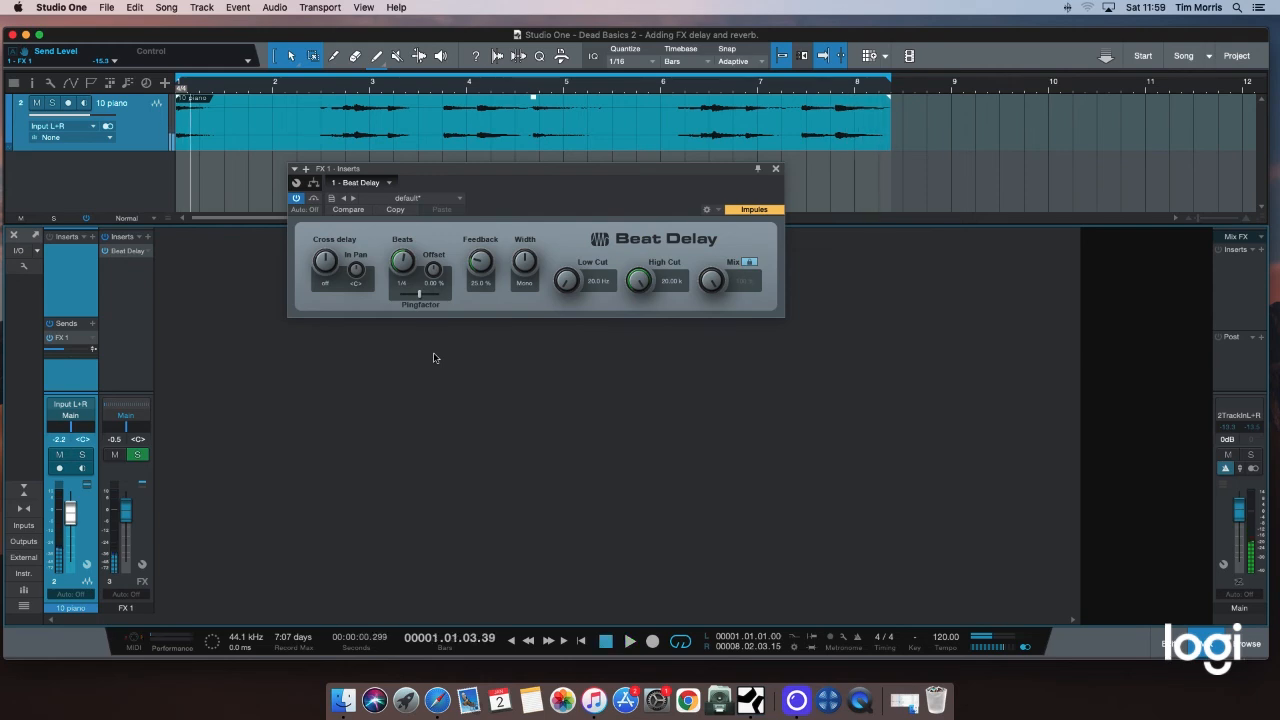
# Set the FX 1 channel fader to -0.9 dB and close the Beat Delay editor.
pyautogui.moveTo(504, 176); pyautogui.dragTo(491, 176)
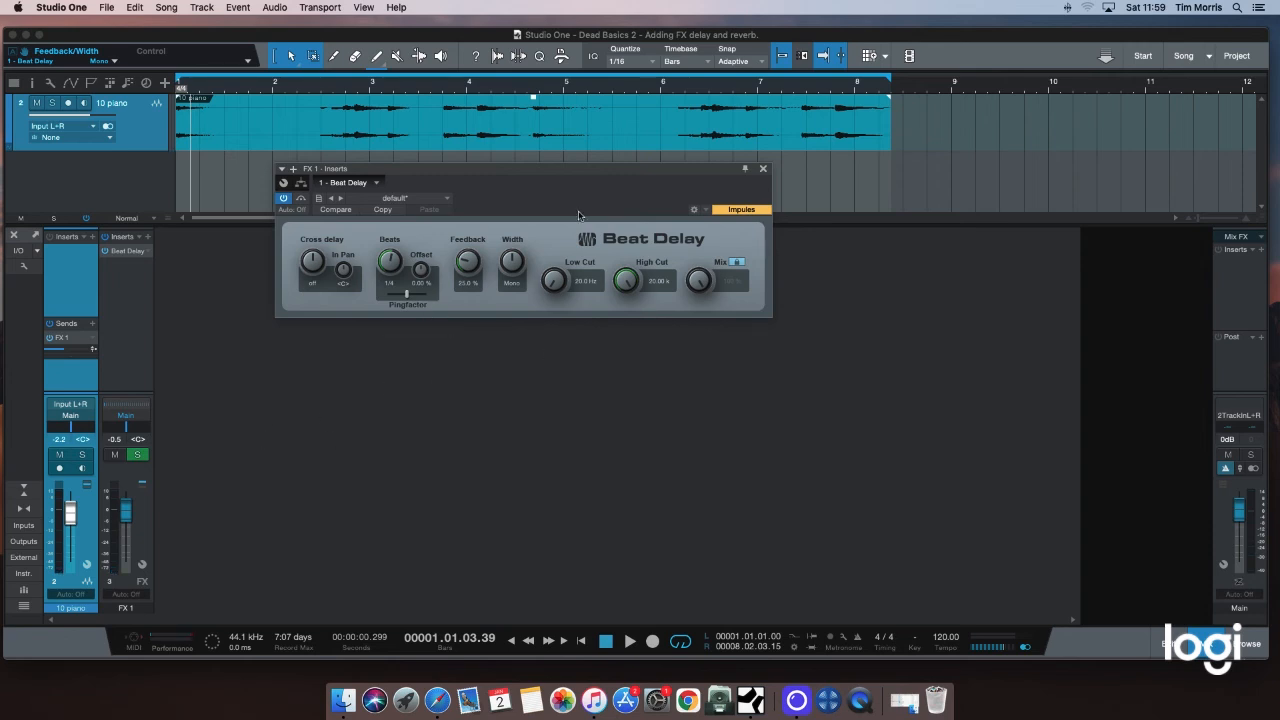
pyautogui.moveTo(560, 180); pyautogui.dragTo(565, 180)
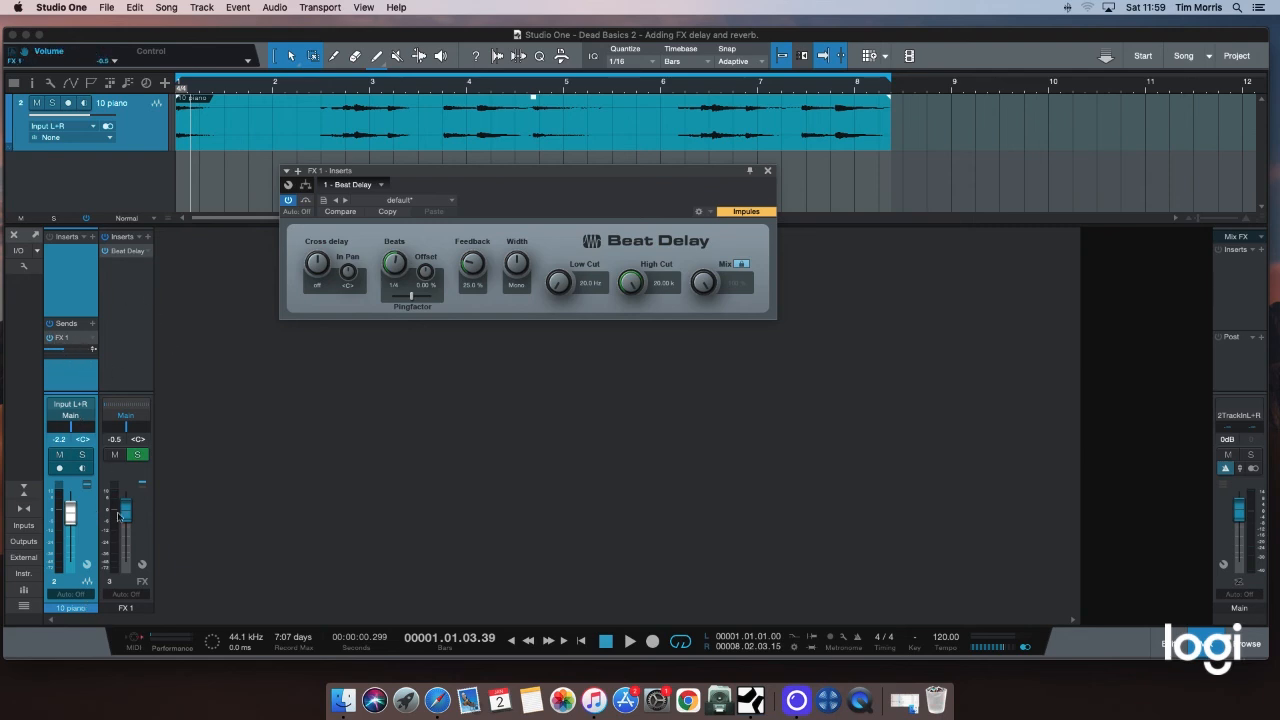
pyautogui.scroll(2, 128, 519)
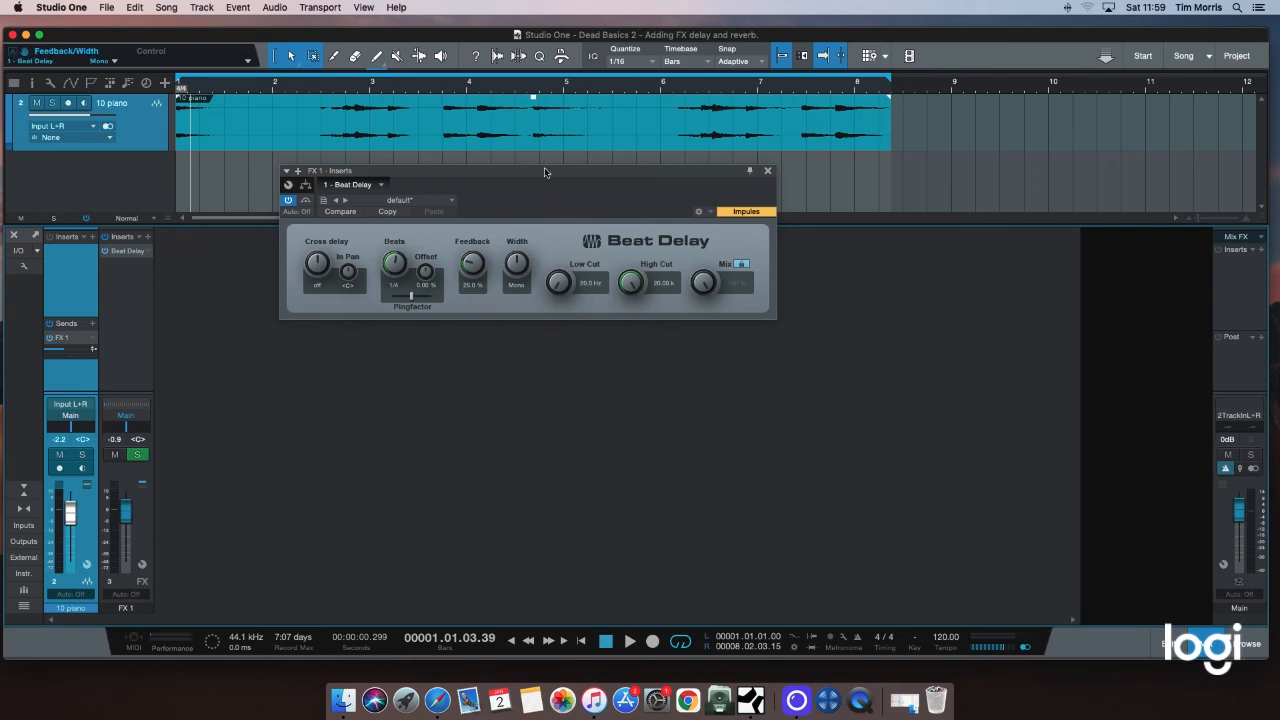
pyautogui.moveTo(541, 178); pyautogui.dragTo(547, 180)
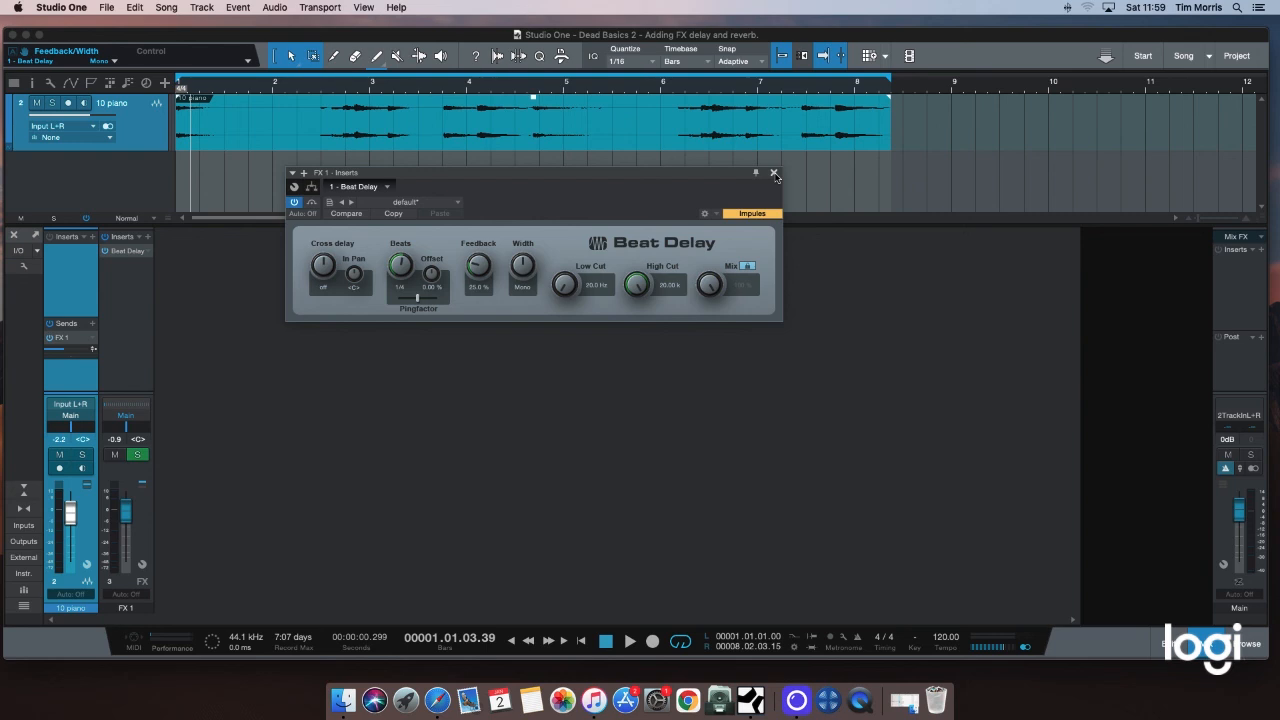
pyautogui.click(775, 176)
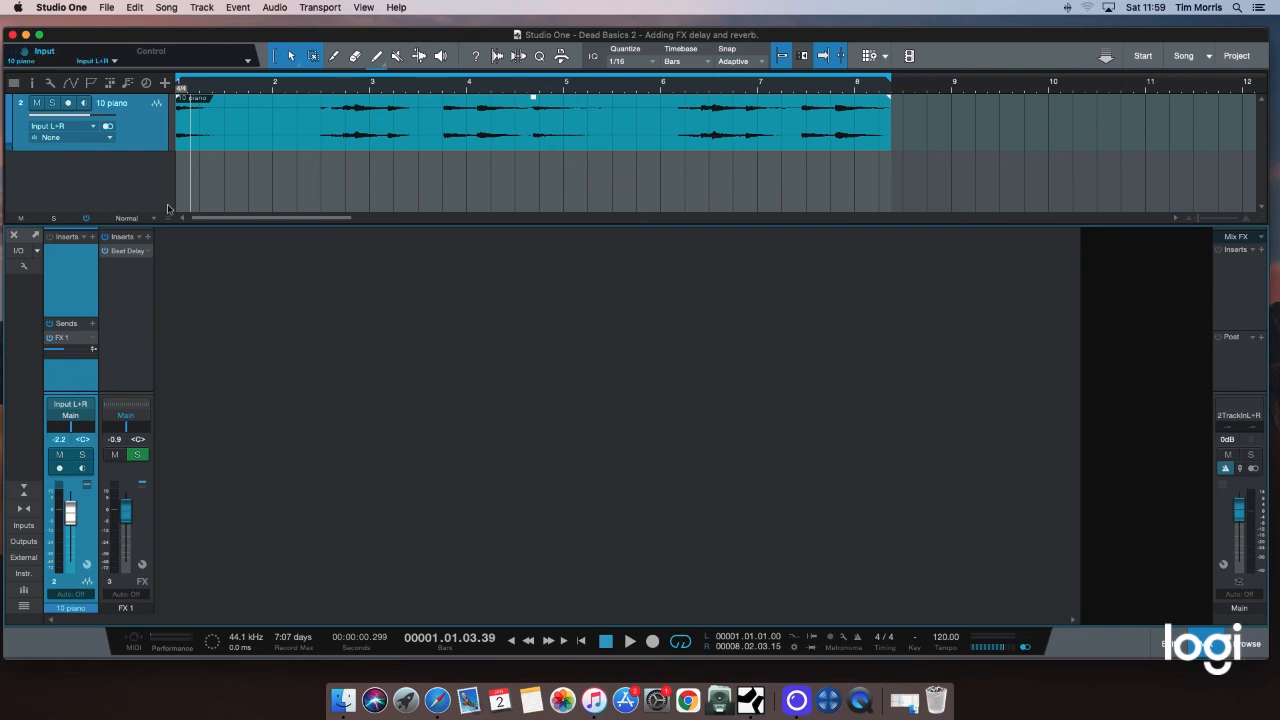
# Make a complete duplicate of the 10 piano track, including its FX 1 send.
pyautogui.rightClick(142, 145)
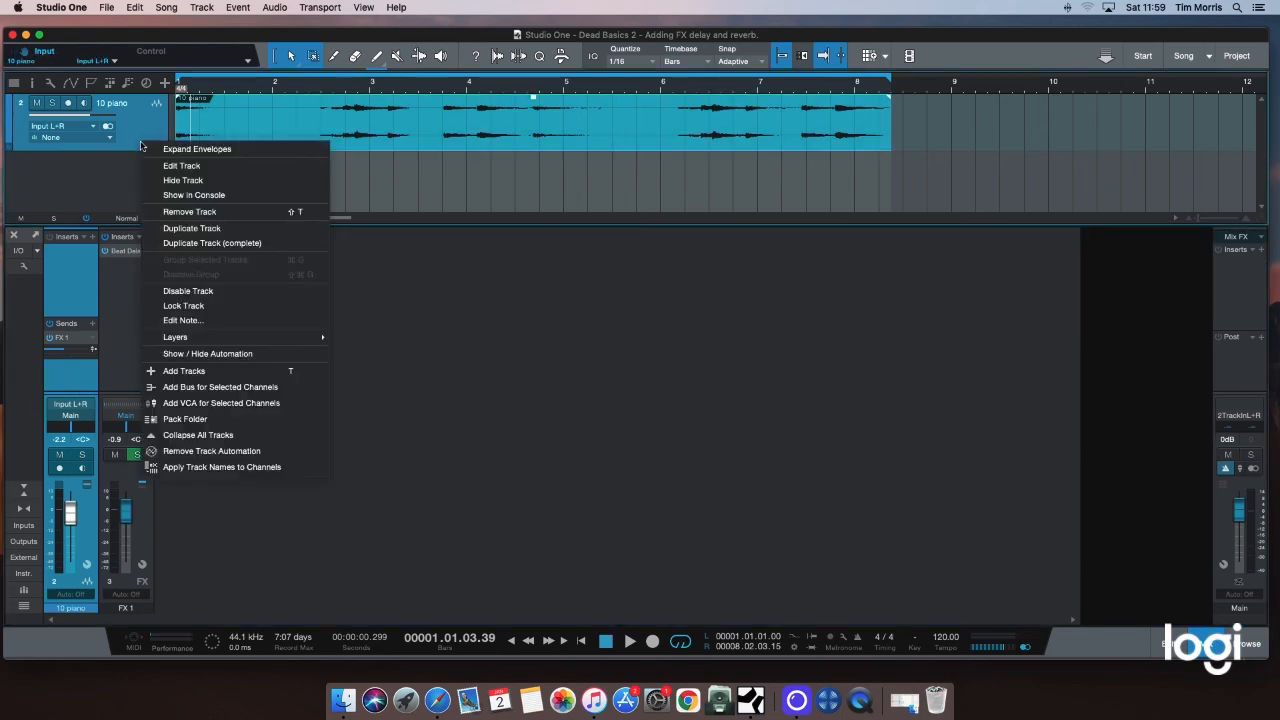
pyautogui.click(240, 245)
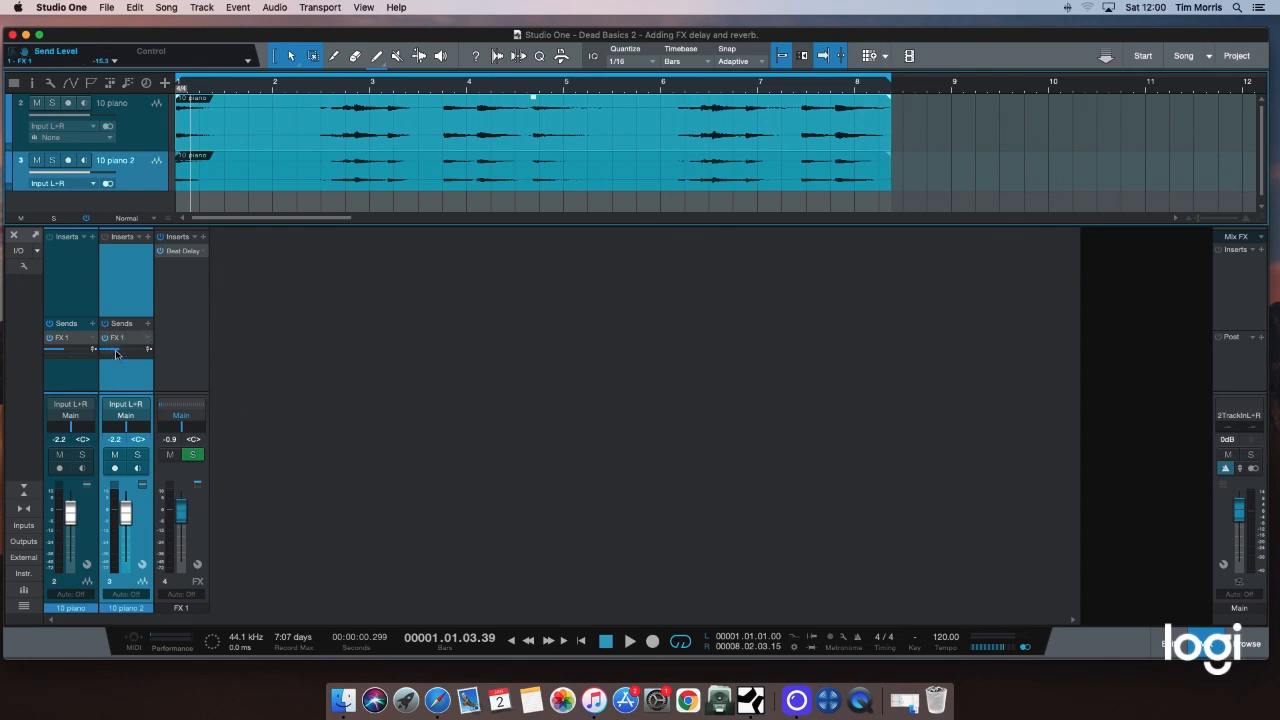
pyautogui.moveTo(116, 354)
# Select the 10 piano 2 channel from FX 1's list of source channels and give the arrangement more height above the mixer.
pyautogui.click(161, 408)
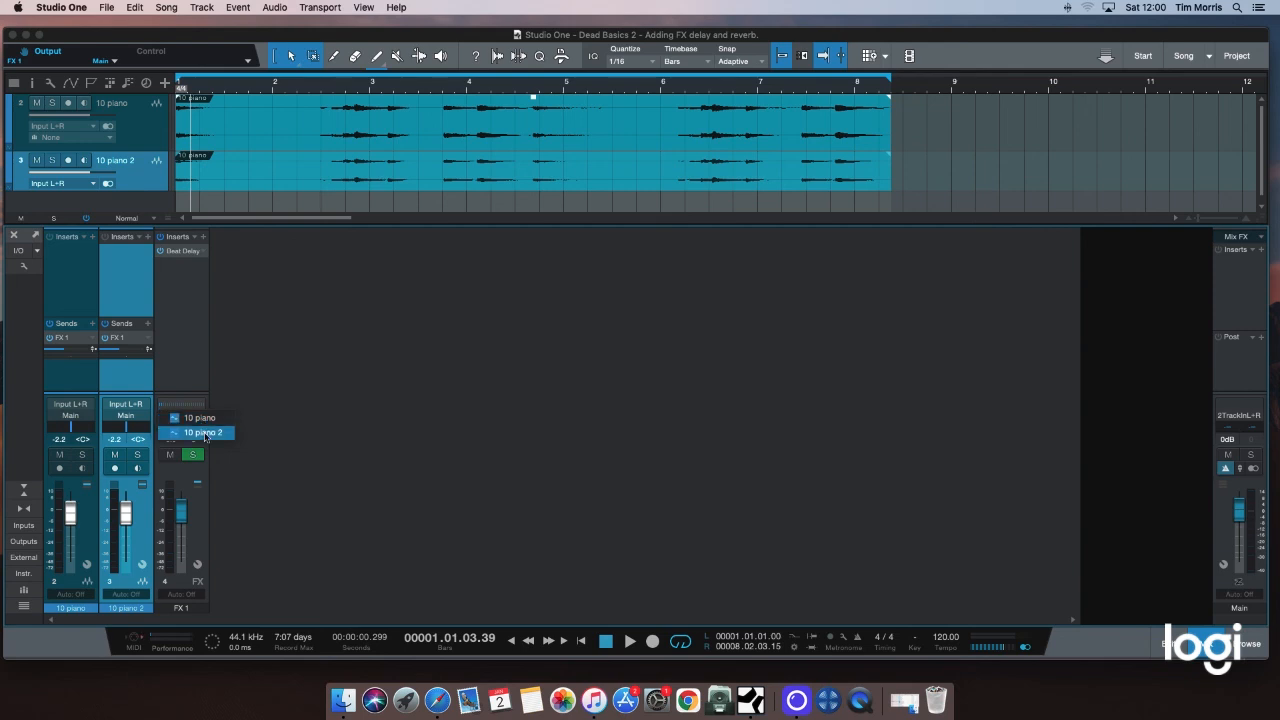
pyautogui.click(203, 433)
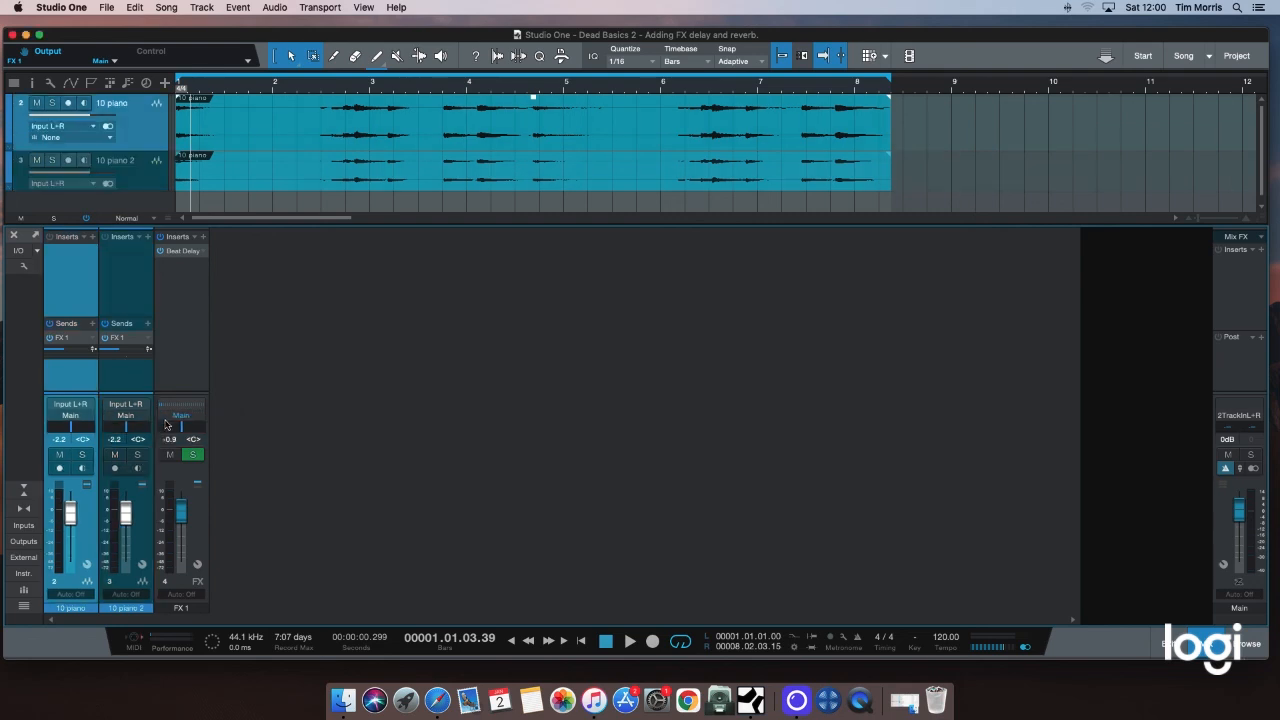
pyautogui.click(164, 407)
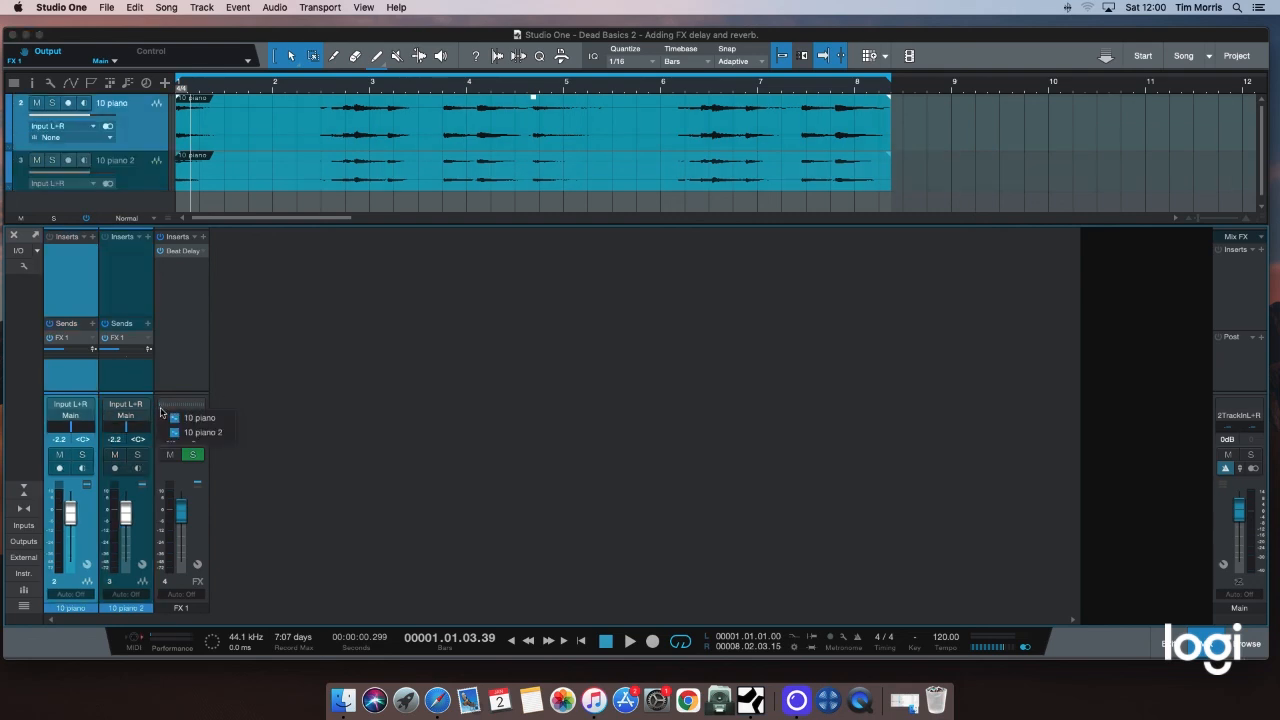
pyautogui.click(190, 434)
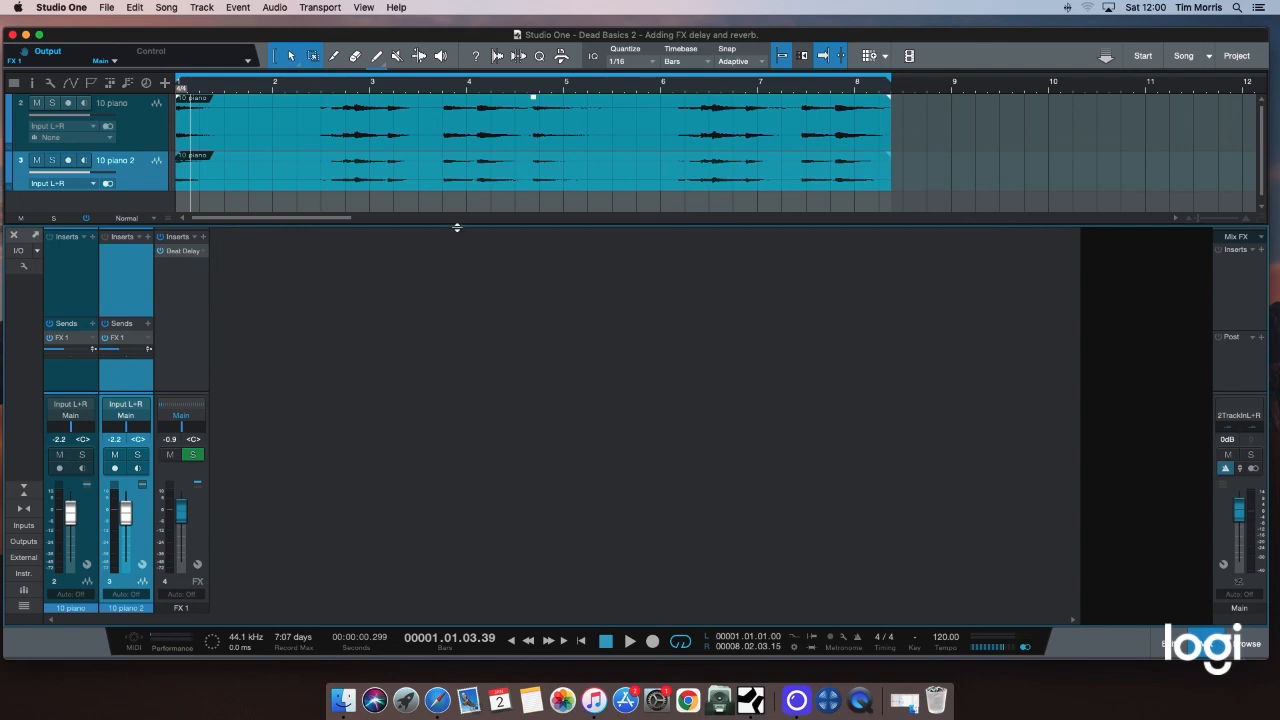
pyautogui.moveTo(456, 232); pyautogui.dragTo(457, 254)
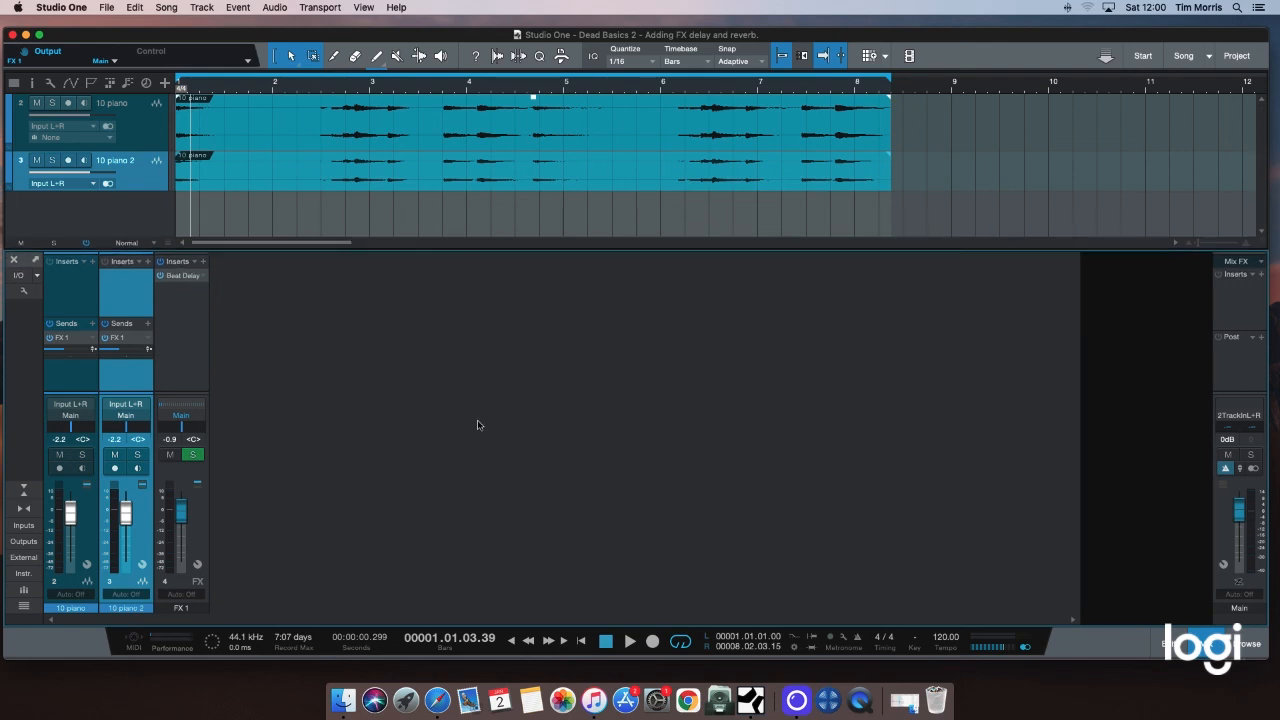